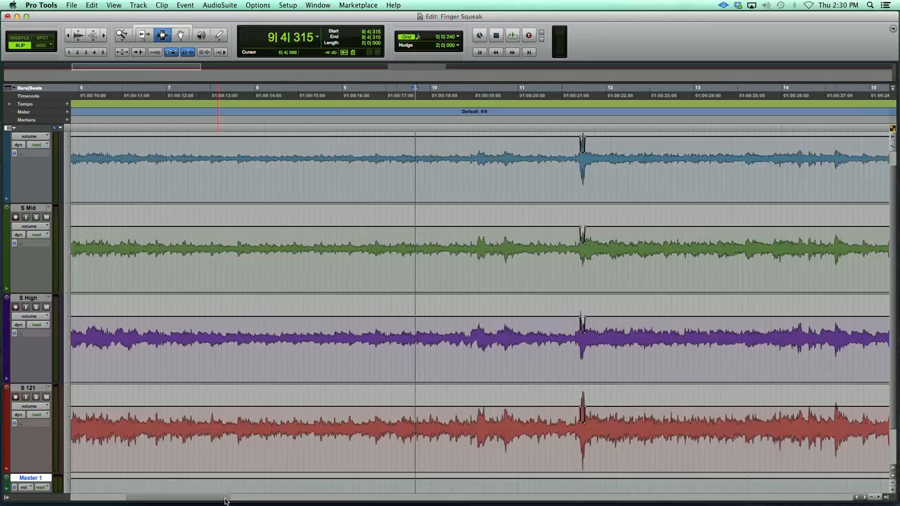
# - Play back the finger squeak just before bar 11 beat 4 on the four guitar tracks with its existing volume automation
pyautogui.hscroll(1, 249, 499)
pyautogui.click(373, 118)
pyautogui.press('super+bracketright')
pyautogui.press('super+bracketright')
pyautogui.press('super+bracketright')
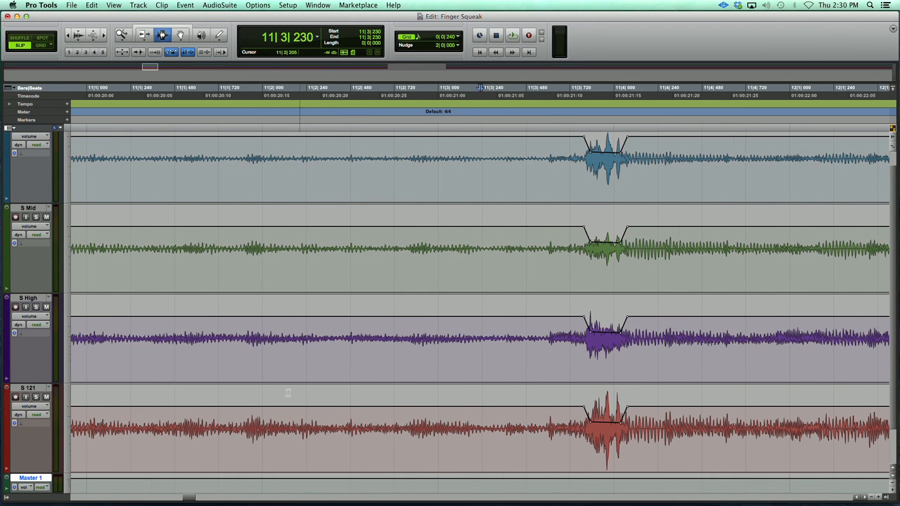
pyautogui.moveTo(192, 500); pyautogui.dragTo(195, 500)
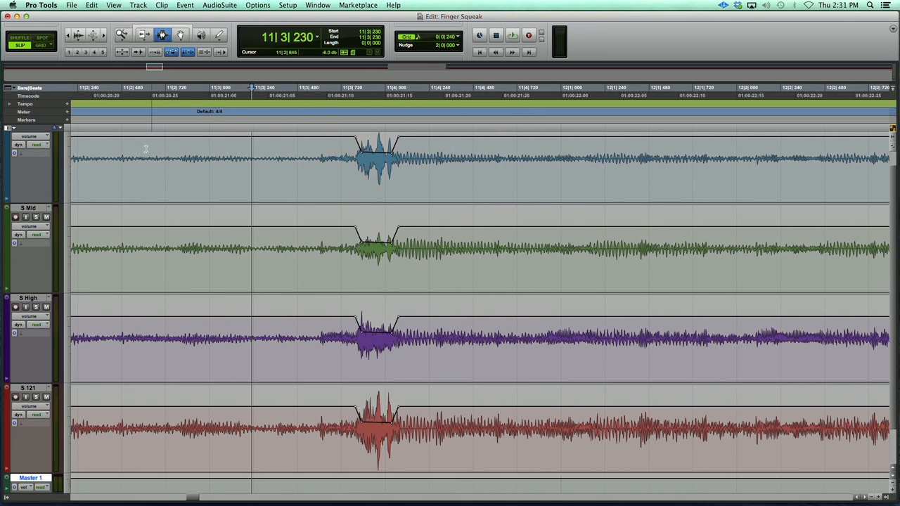
pyautogui.click(117, 130)
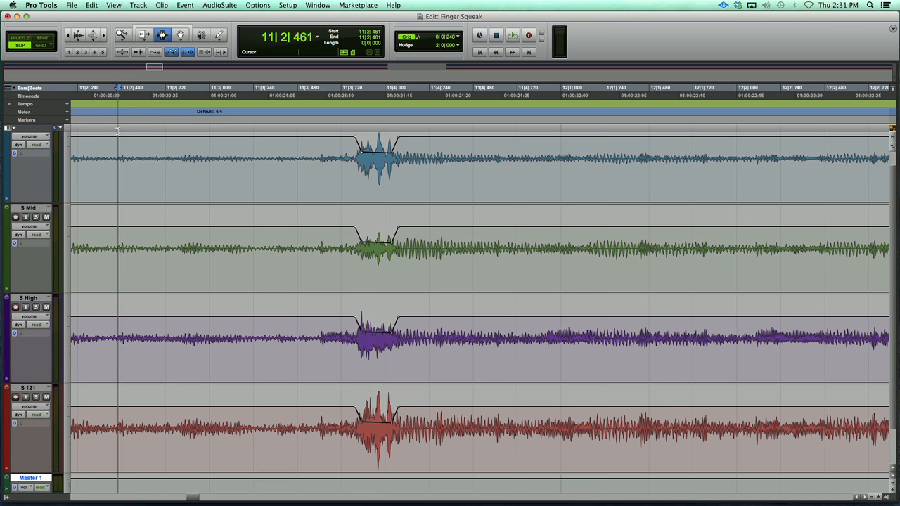
pyautogui.press('space')
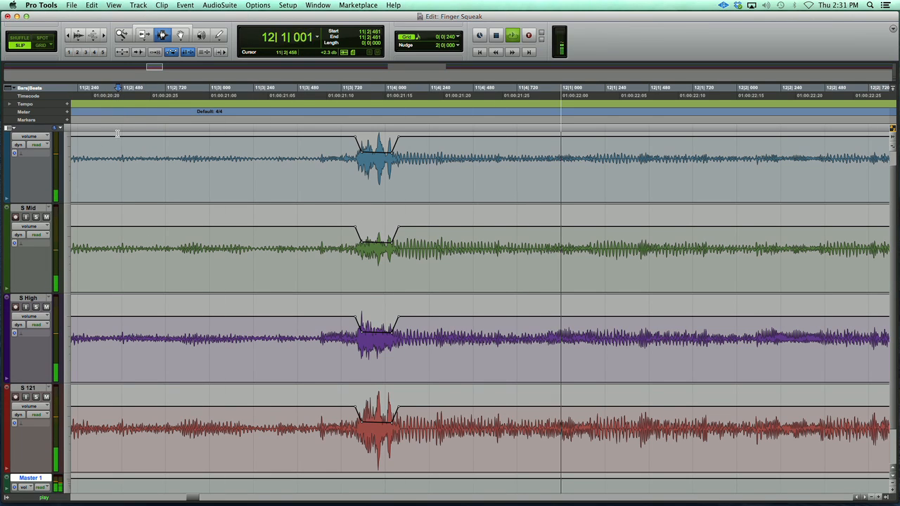
pyautogui.press('space')
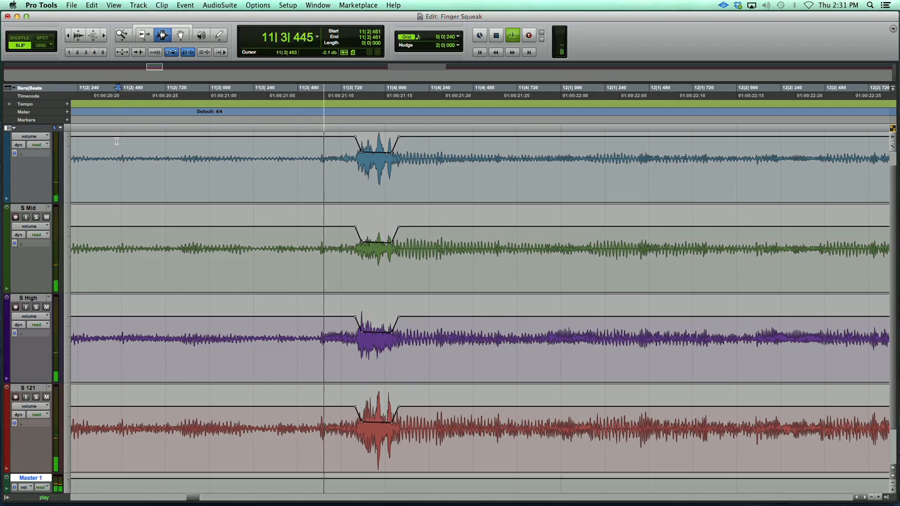
pyautogui.press('space')
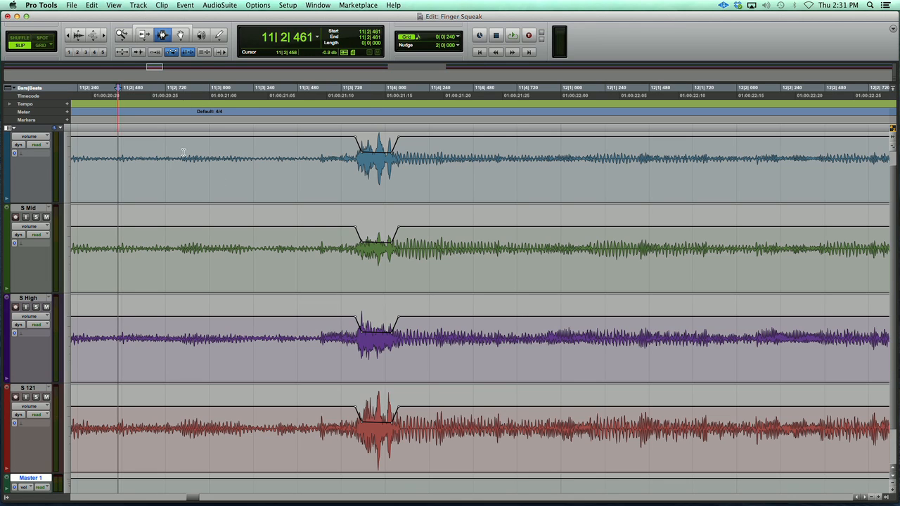
# - Clear the existing volume automation dip over the squeak on the S Low, S Mid, S High and S 121 tracks
pyautogui.moveTo(418, 169); pyautogui.dragTo(324, 160)
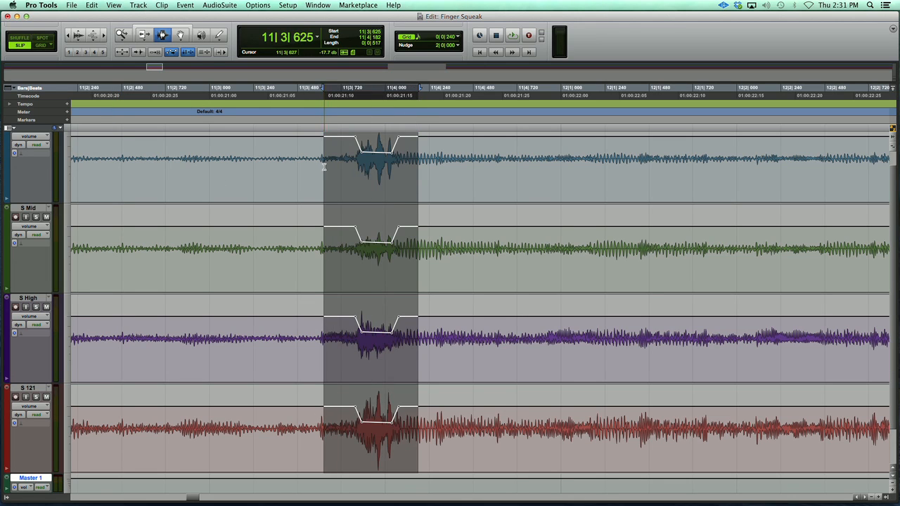
pyautogui.click(324, 179)
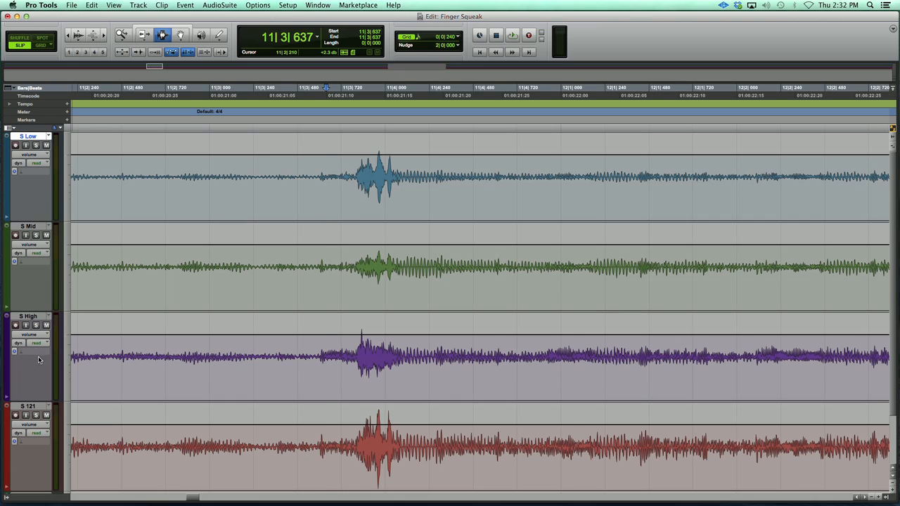
# - Group the S Low, S Mid, S High and S 121 tracks as a Mix/Edit group named Guitar
pyautogui.keyDown('shift'); pyautogui.click(32, 405); pyautogui.keyUp('shift')
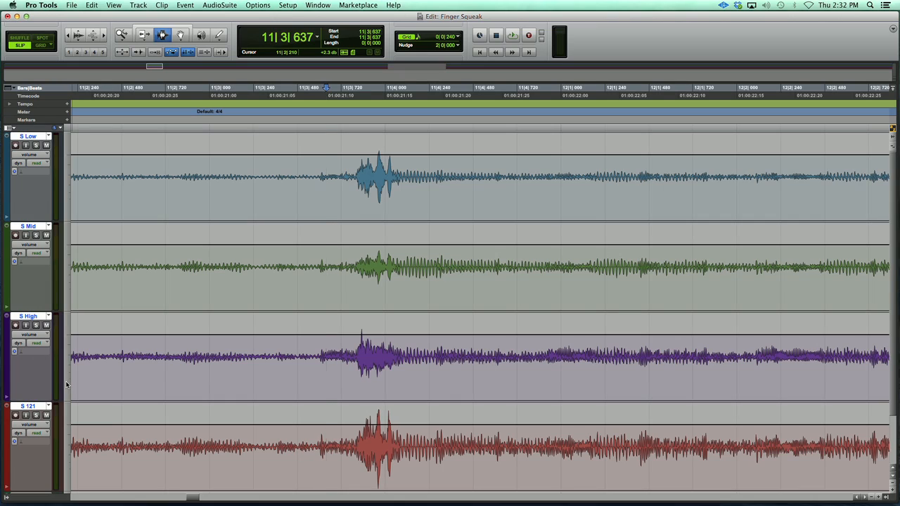
pyautogui.press('super+g')
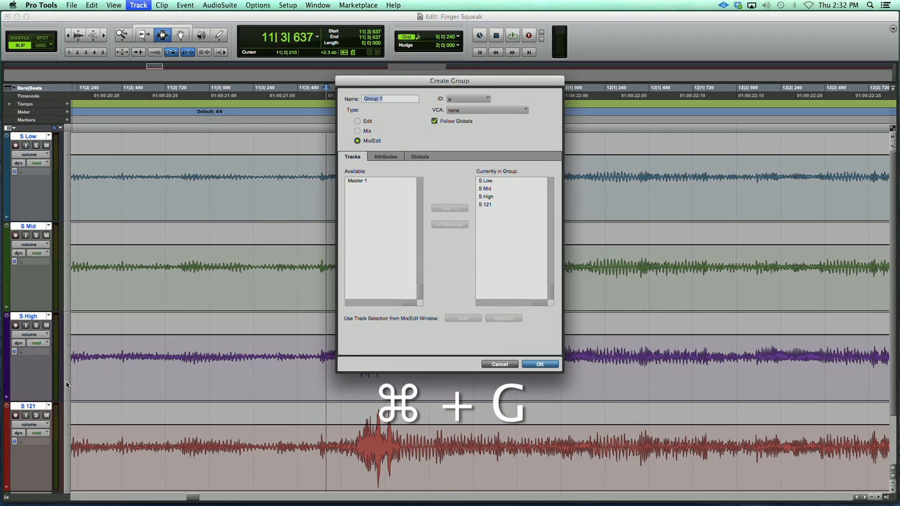
pyautogui.write('Gui')
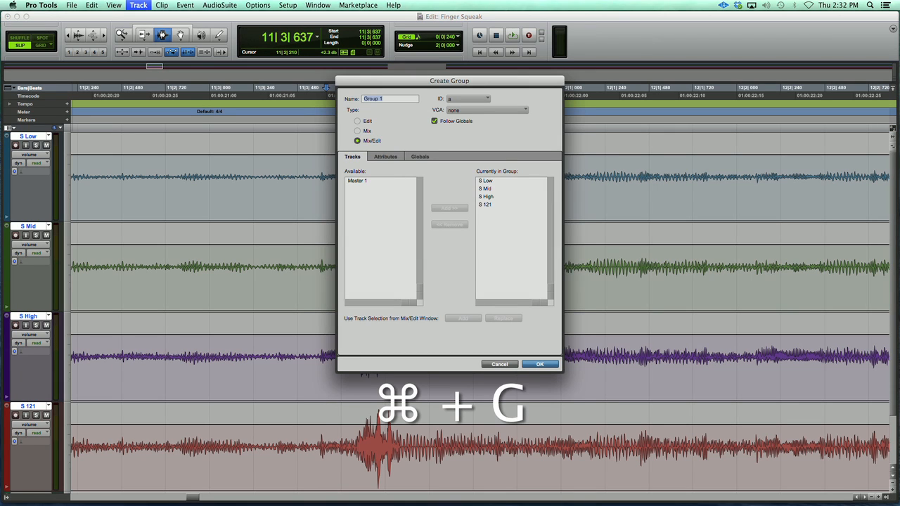
pyautogui.write('tar')
pyautogui.press('Return')
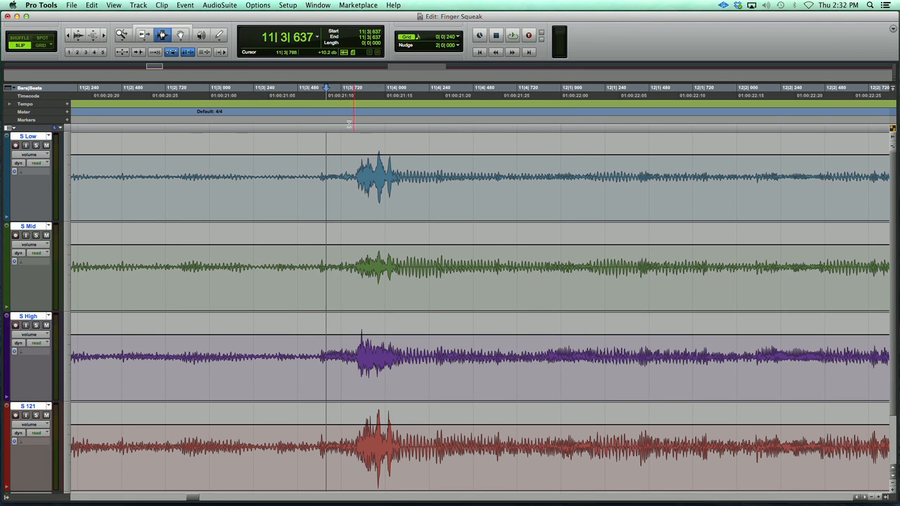
# - Add volume breakpoints on both sides of the squeak and lower the level between them across the grouped guitar tracks
pyautogui.click(180, 36)
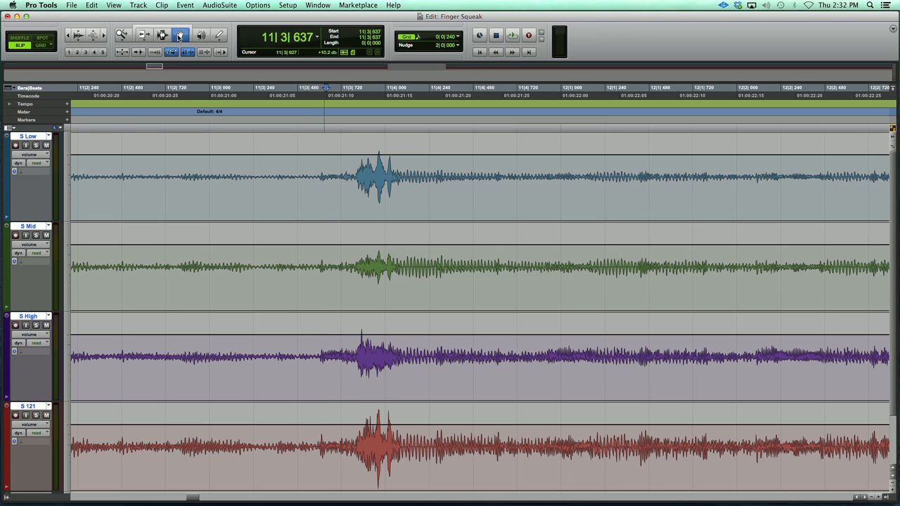
pyautogui.click(353, 154)
pyautogui.click(394, 155)
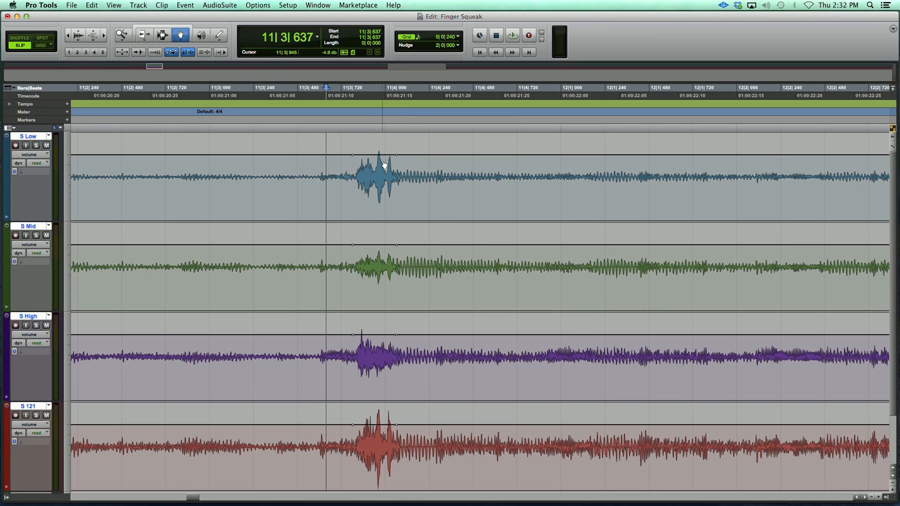
pyautogui.moveTo(358, 155); pyautogui.dragTo(393, 170)
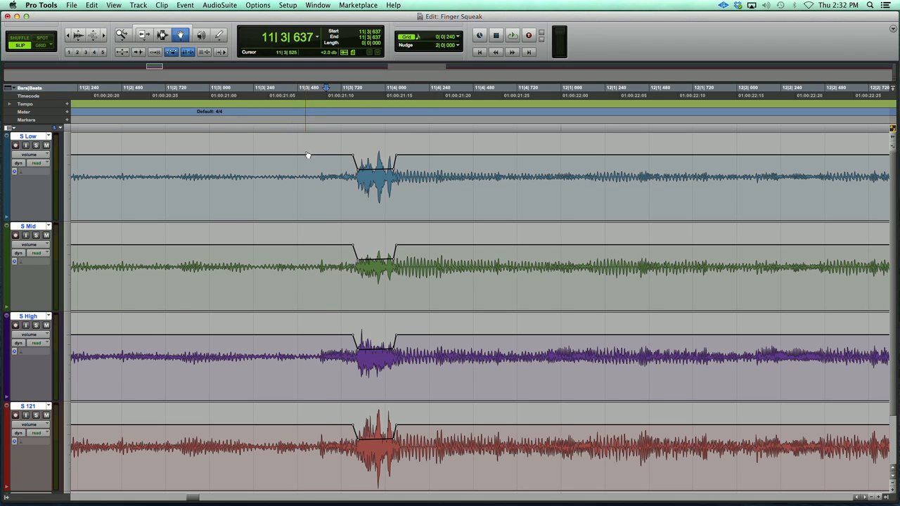
# - Play back the passage from about 11|3|192 to check the new volume dip over the squeak
pyautogui.press('F7')
pyautogui.click(245, 160)
pyautogui.press('space')
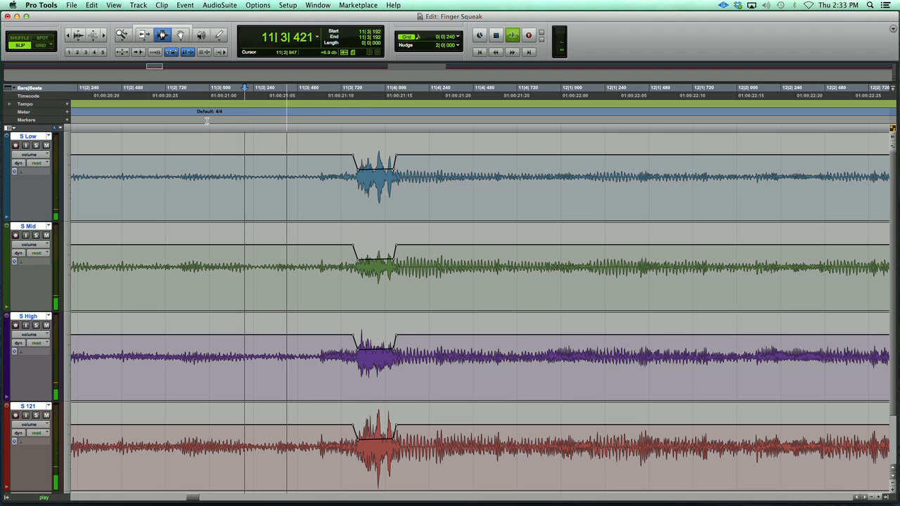
pyautogui.press('space')
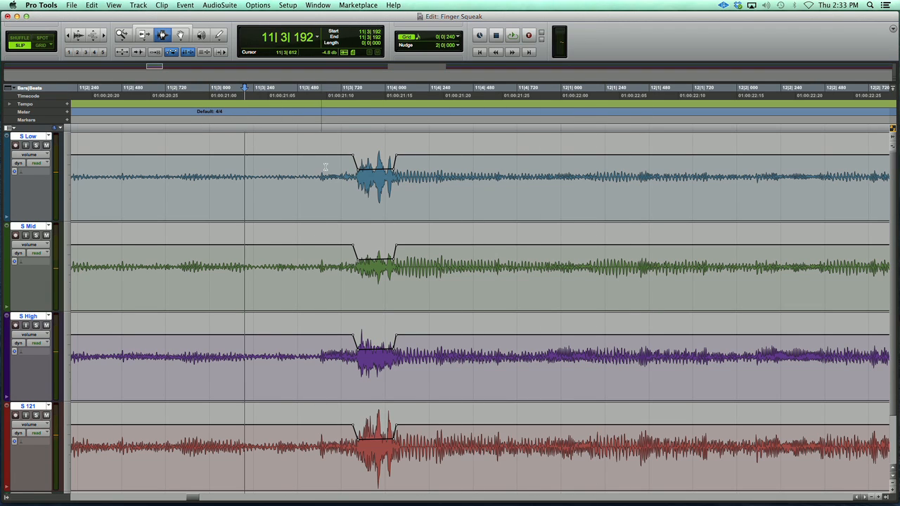
# - Lower the volume to about -12.9 dB at the squeak's loudest peak within the dip, and audition the result
pyautogui.press('F8')
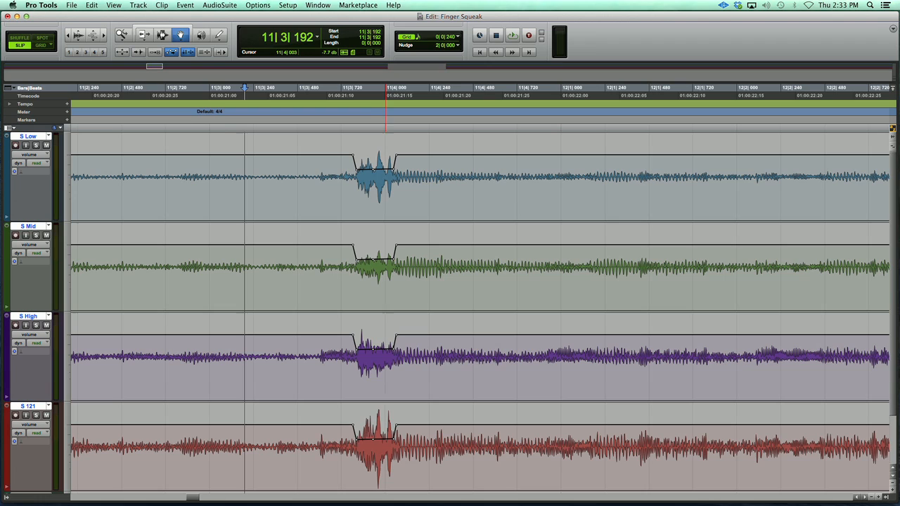
pyautogui.click(382, 172)
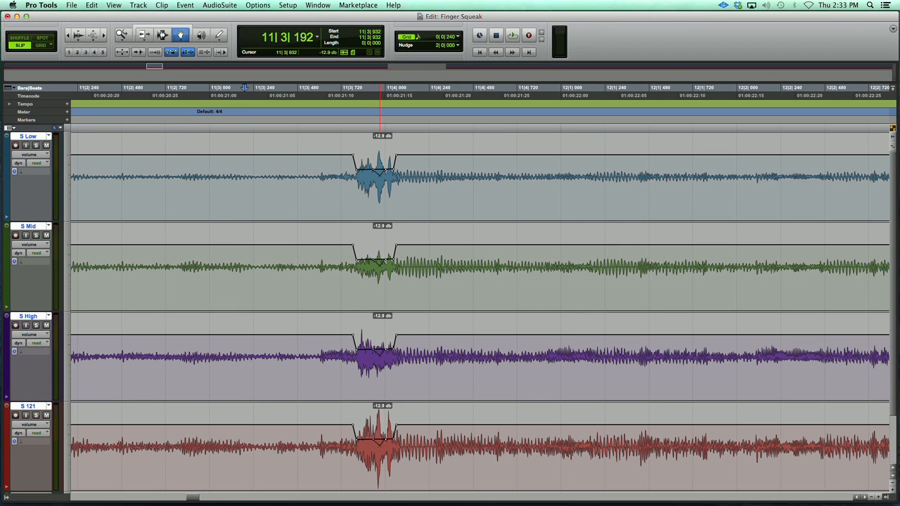
pyautogui.click(163, 34)
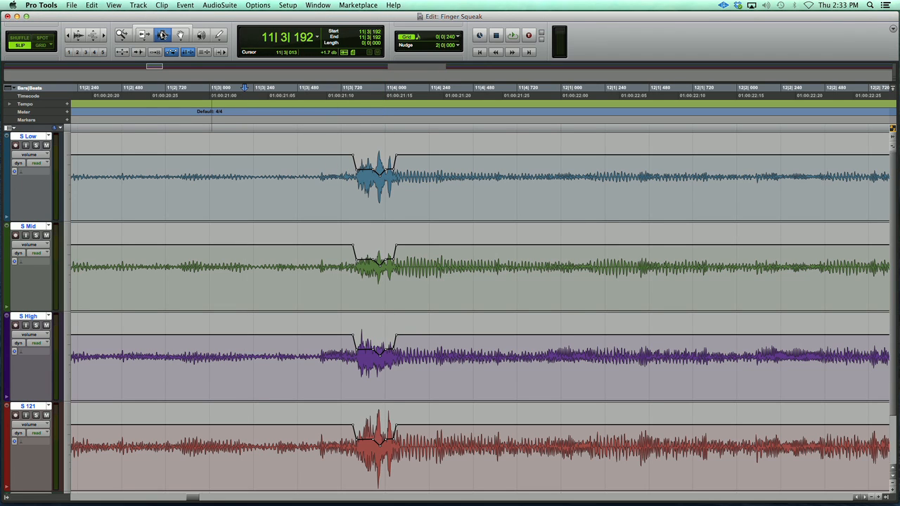
pyautogui.press('space')
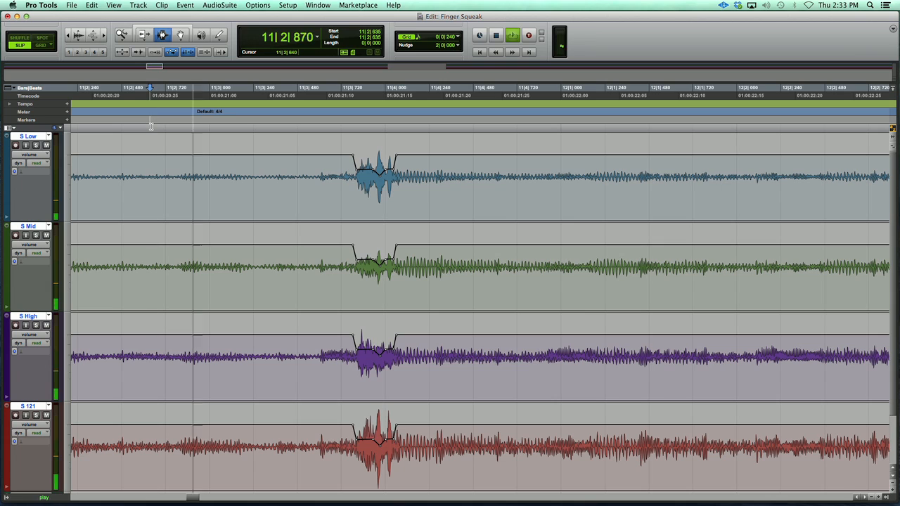
pyautogui.press('space')
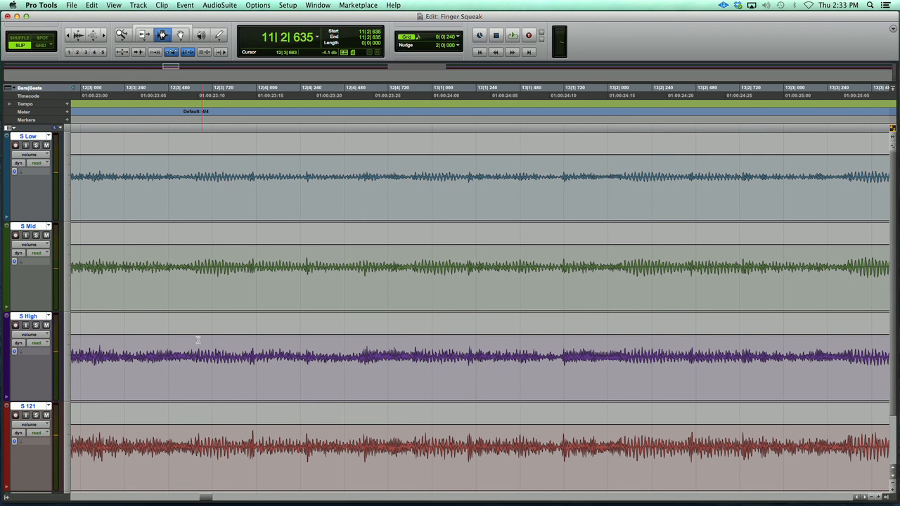
# - Turn automation off for the grouped guitar tracks and play the squeak without the volume dip
pyautogui.click(39, 164)
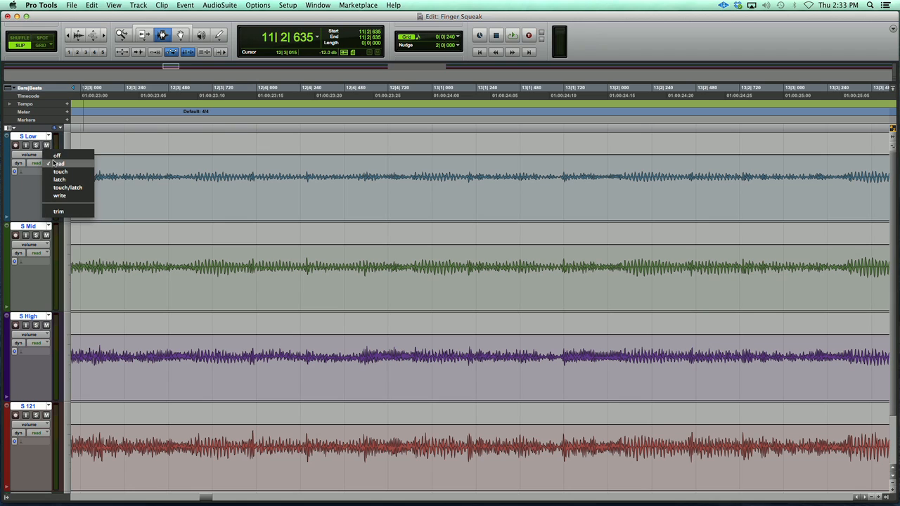
pyautogui.keyDown('alt'); pyautogui.click(57, 155); pyautogui.keyUp('alt')
pyautogui.press('space')
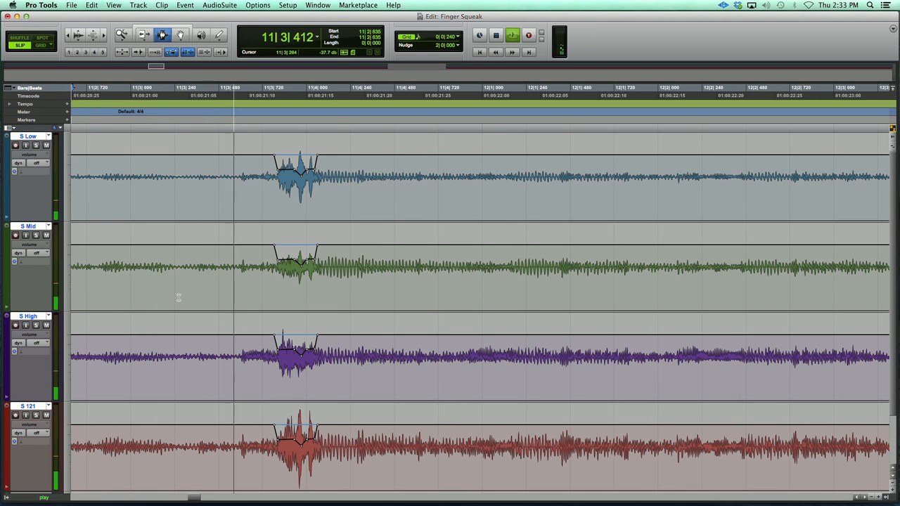
pyautogui.press('space')
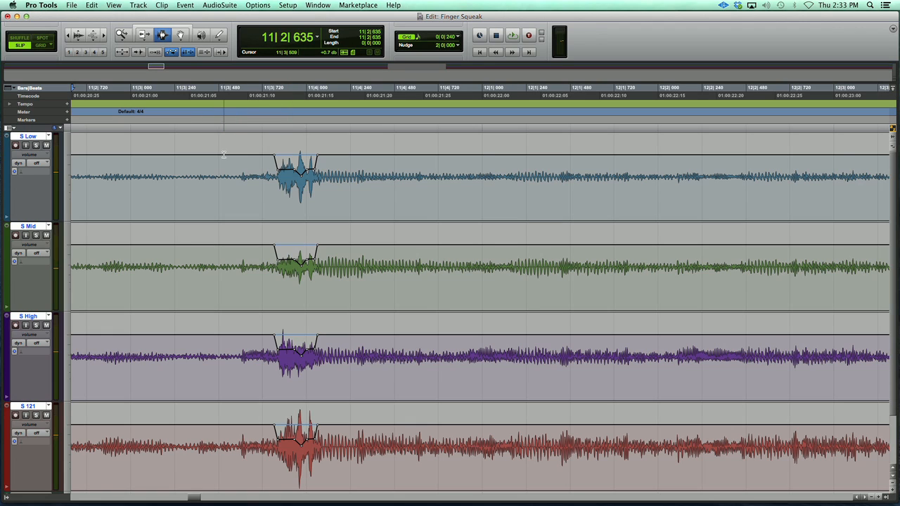
pyautogui.click(144, 132)
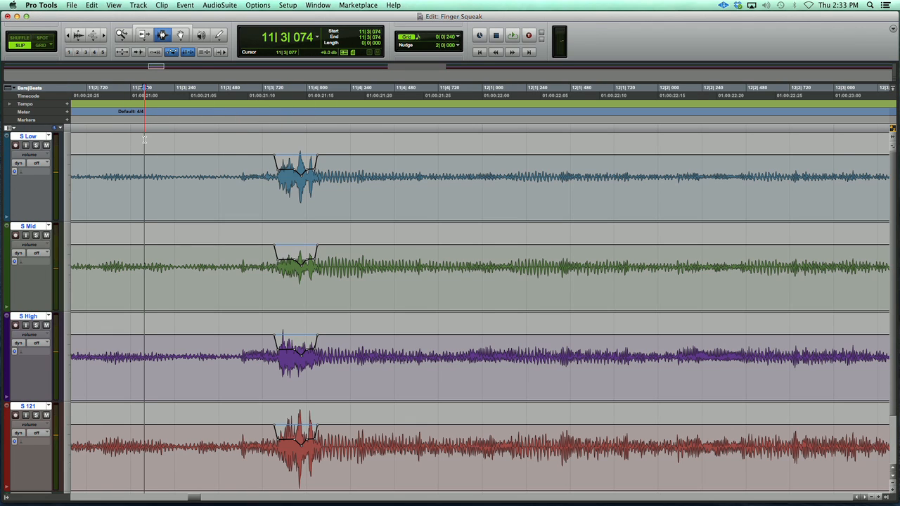
pyautogui.press('space')
pyautogui.press('space')
# - Set the grouped guitar tracks' automation mode to read and play the squeak with the volume dip
pyautogui.click(38, 164)
pyautogui.keyDown('alt'); pyautogui.click(58, 174); pyautogui.keyUp('alt')
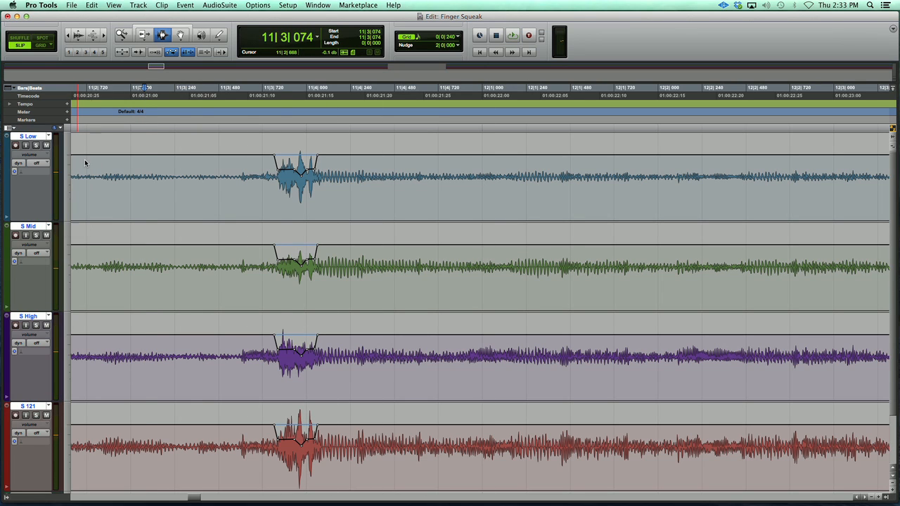
pyautogui.press('space')
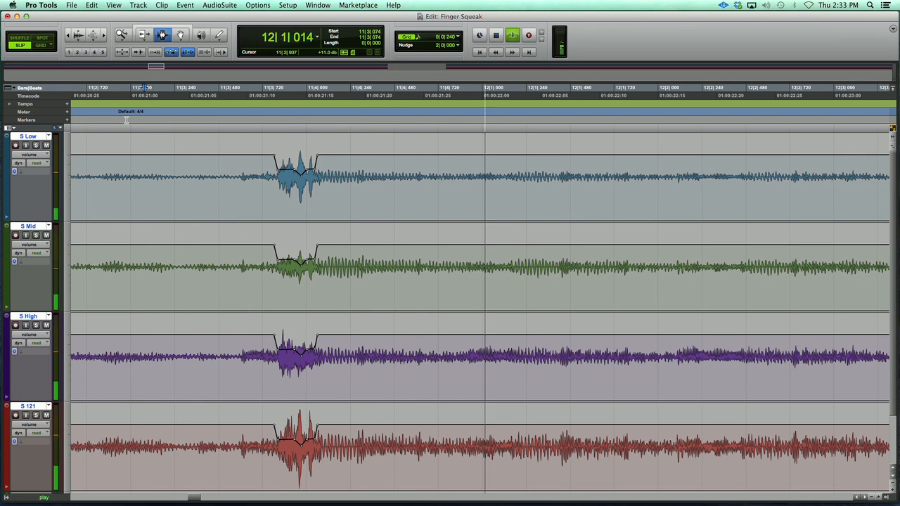
pyautogui.press('space')
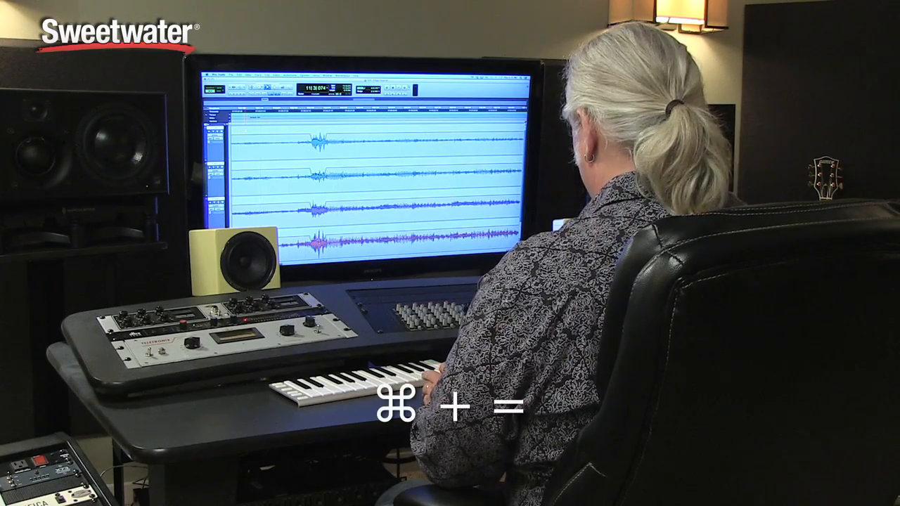
# - In the Mix window, create one stereo Aux Input track and name it Guitar
pyautogui.press('super+equal')
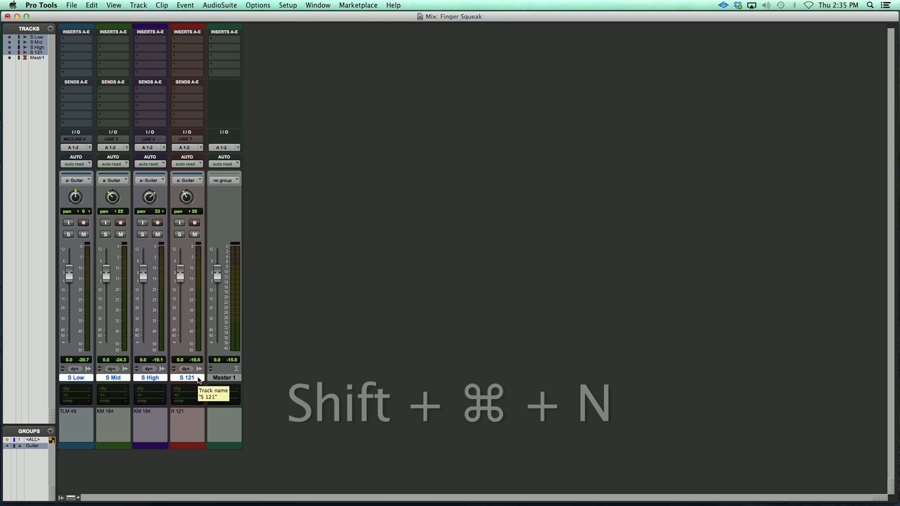
pyautogui.press('shift+super+n')
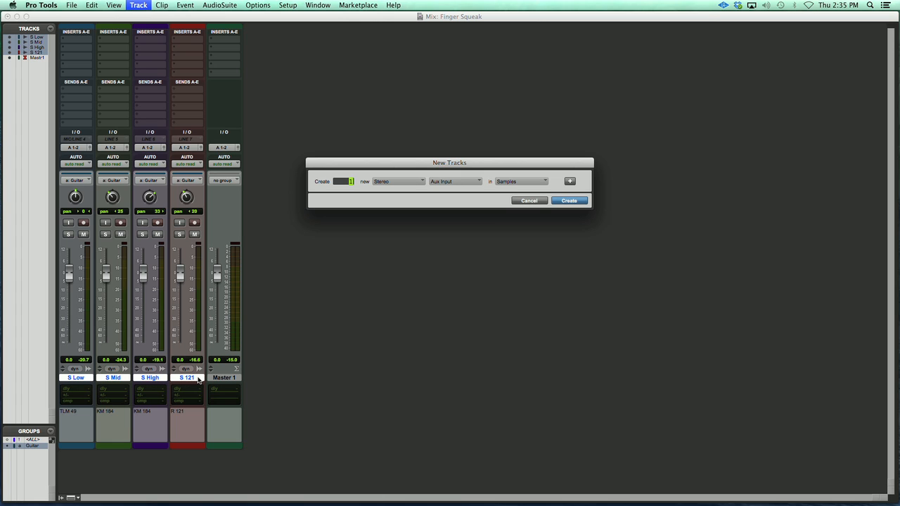
pyautogui.press('Return')
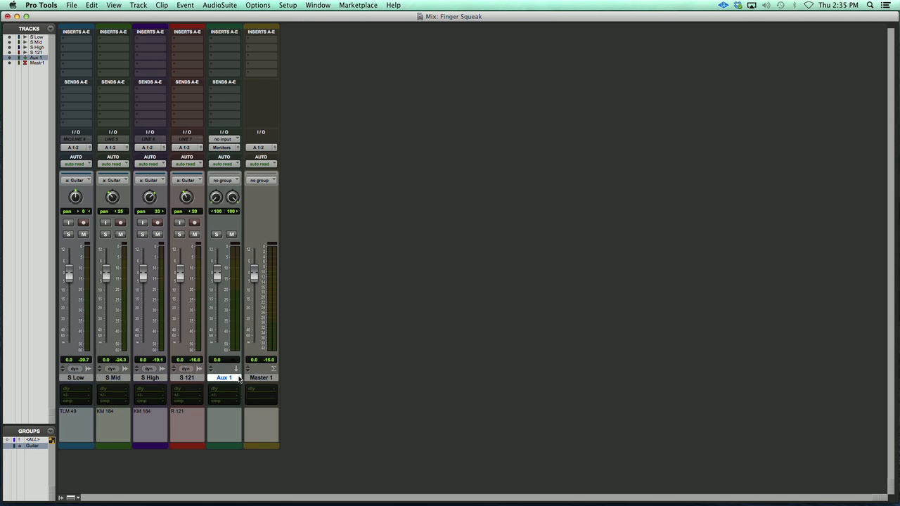
pyautogui.doubleClick(224, 378)
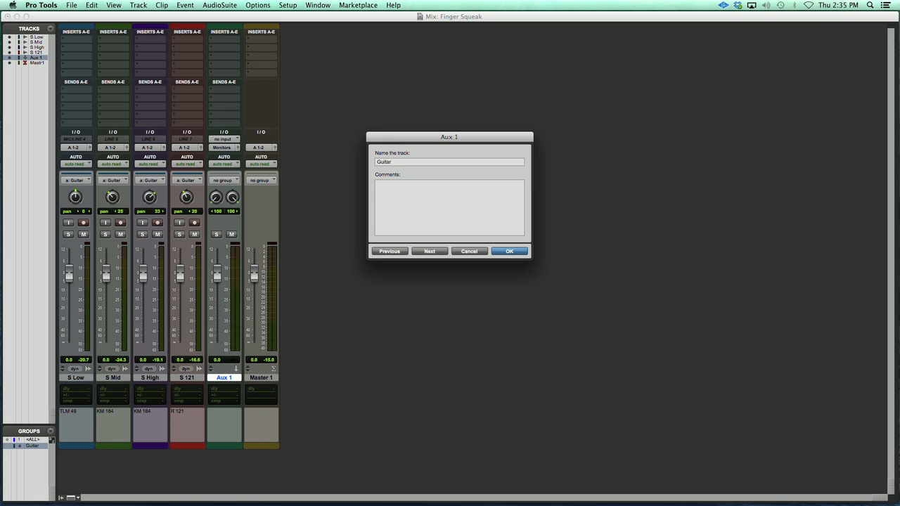
pyautogui.press('Return')
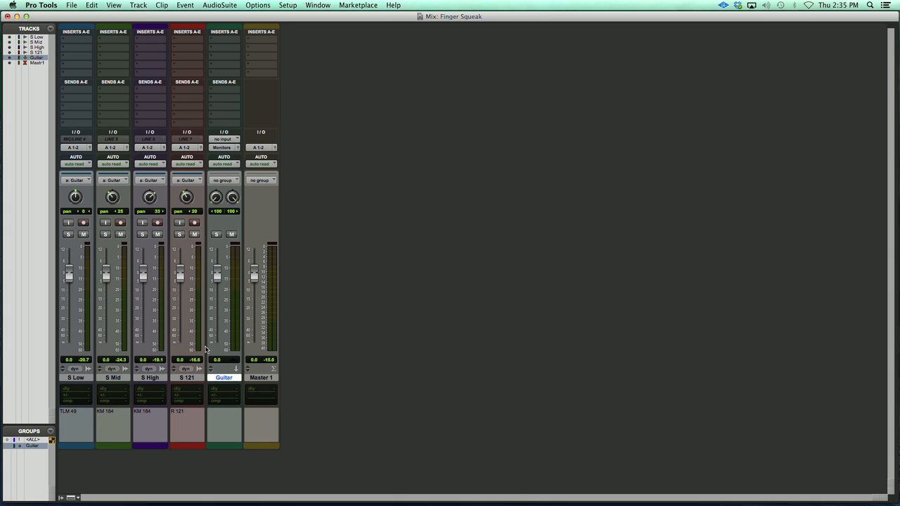
# - Route the outputs of the S Low, S Mid, S High and S 121 tracks to the stereo Bus 1-2
pyautogui.click(75, 379)
pyautogui.keyDown('shift'); pyautogui.click(186, 379); pyautogui.keyUp('shift')
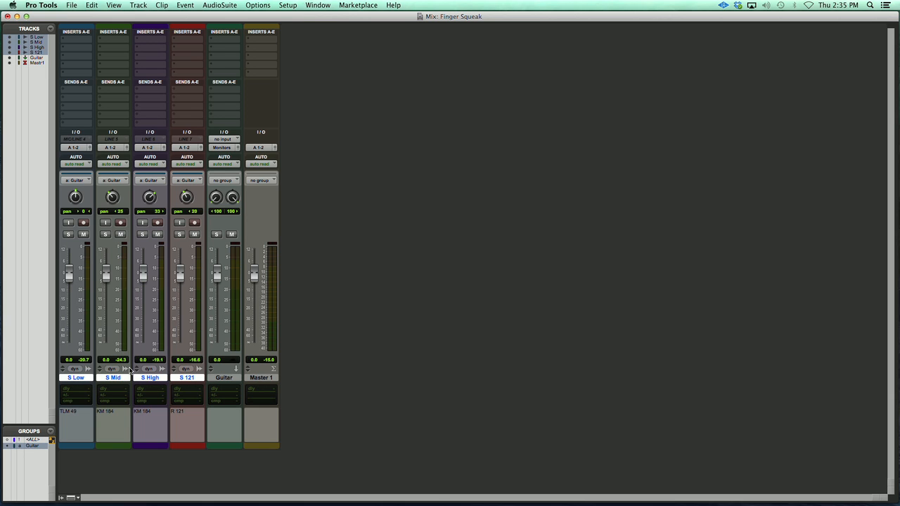
pyautogui.click(74, 147)
pyautogui.moveTo(102, 156)
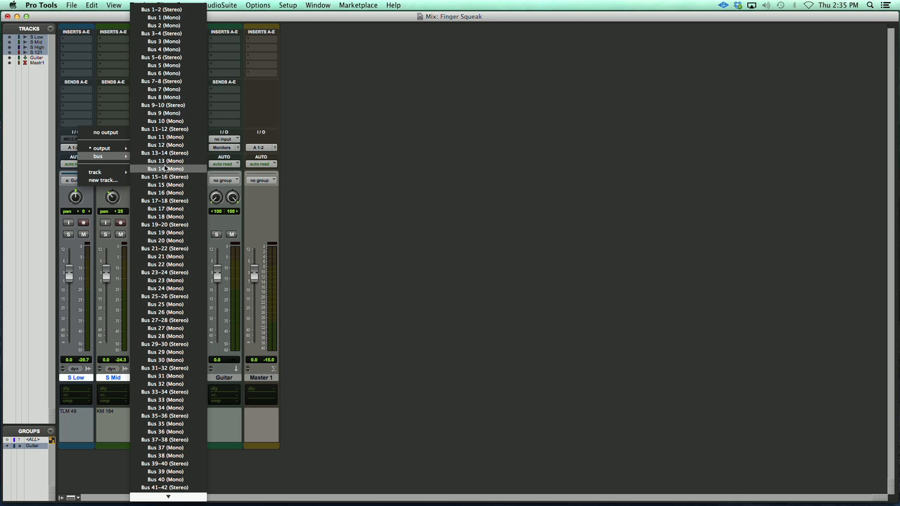
pyautogui.click(181, 9)
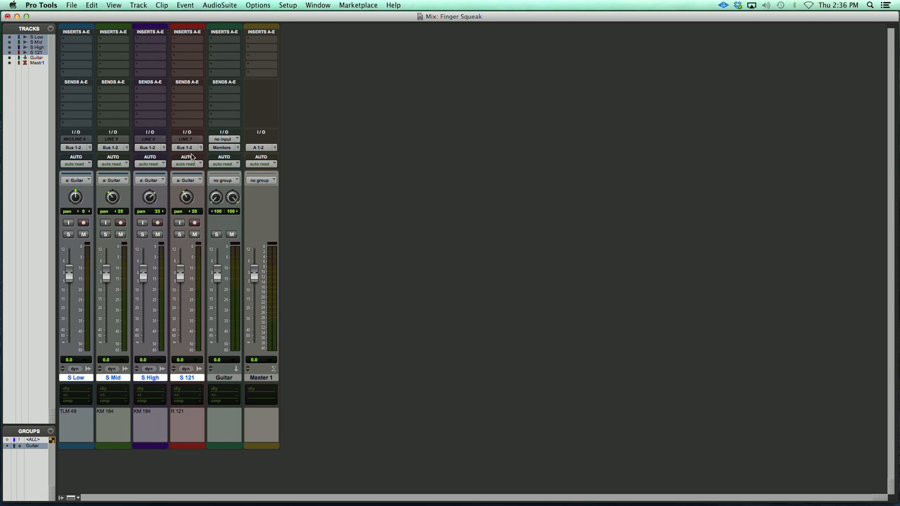
# - Set the Guitar aux track's input to Bus 1-2 and its output to A 1-2, and check playback
pyautogui.click(228, 139)
pyautogui.moveTo(271, 167)
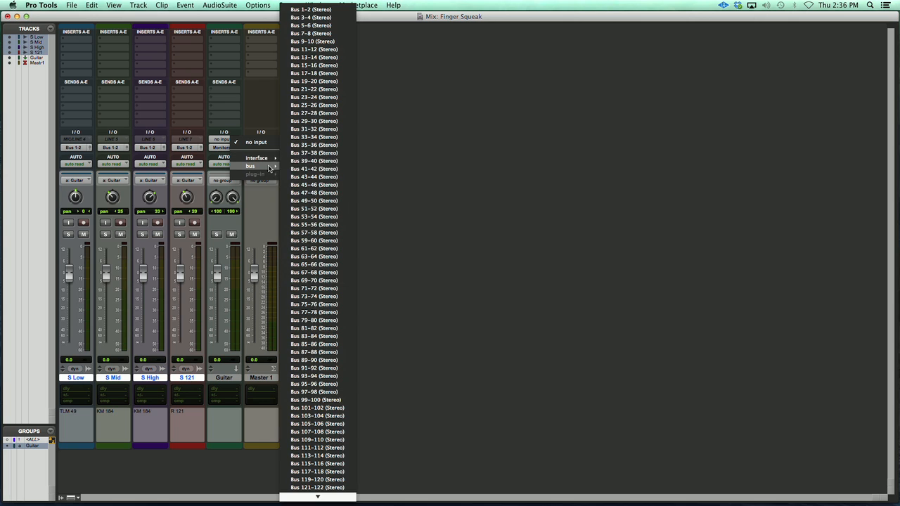
pyautogui.click(322, 12)
pyautogui.click(224, 148)
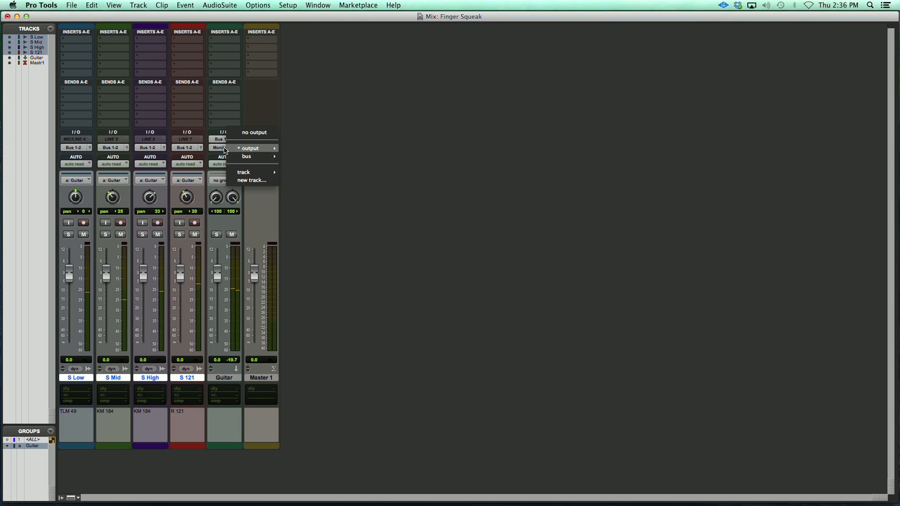
pyautogui.moveTo(268, 151)
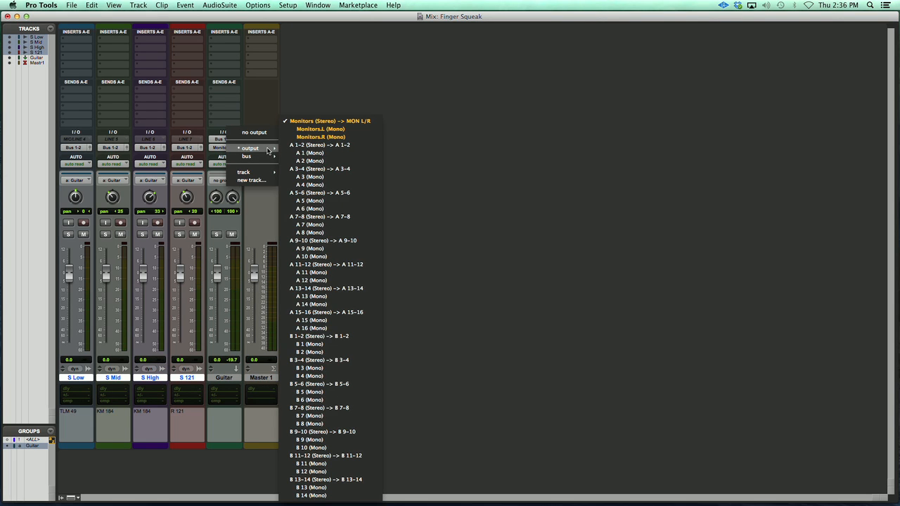
pyautogui.click(297, 144)
pyautogui.press('space')
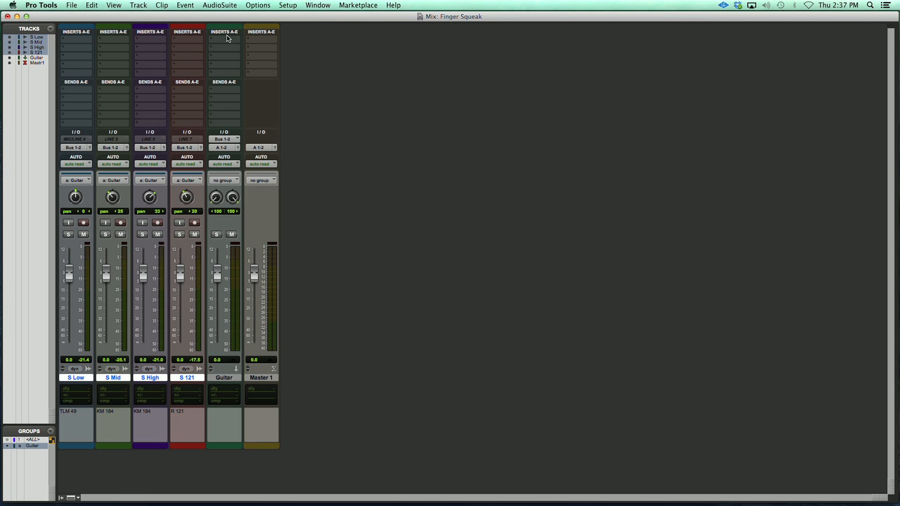
# - Insert a stereo multichannel EQ3 7-Band in the Guitar aux track's third insert slot and position its window clear of the mixer
pyautogui.click(212, 59)
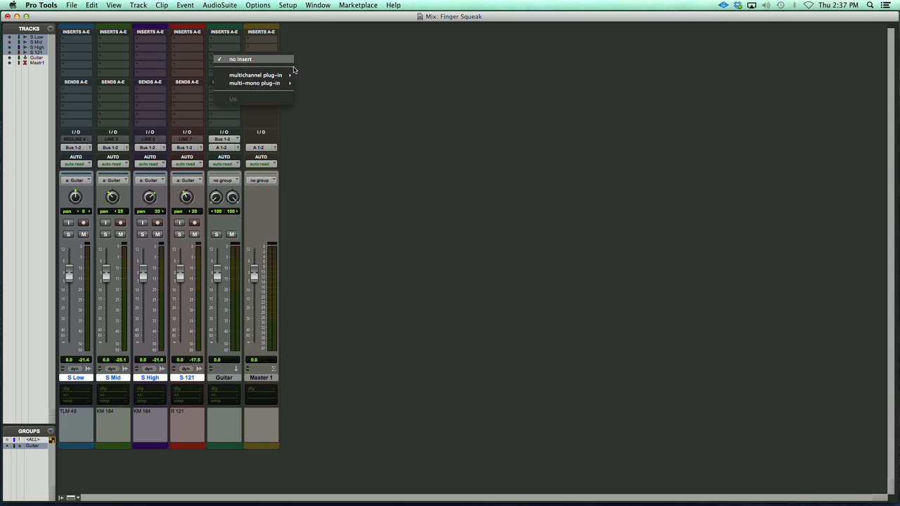
pyautogui.moveTo(271, 74)
pyautogui.moveTo(346, 80)
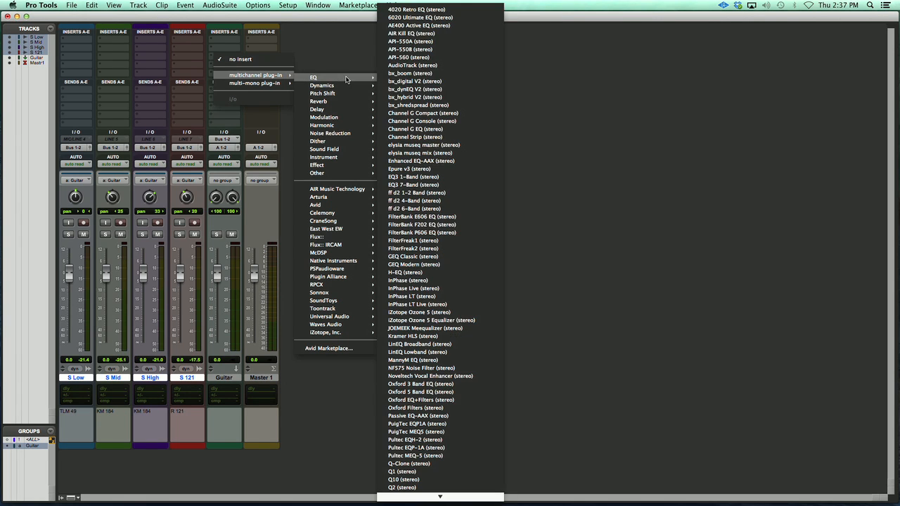
pyautogui.click(459, 185)
pyautogui.moveTo(514, 114); pyautogui.dragTo(581, 133)
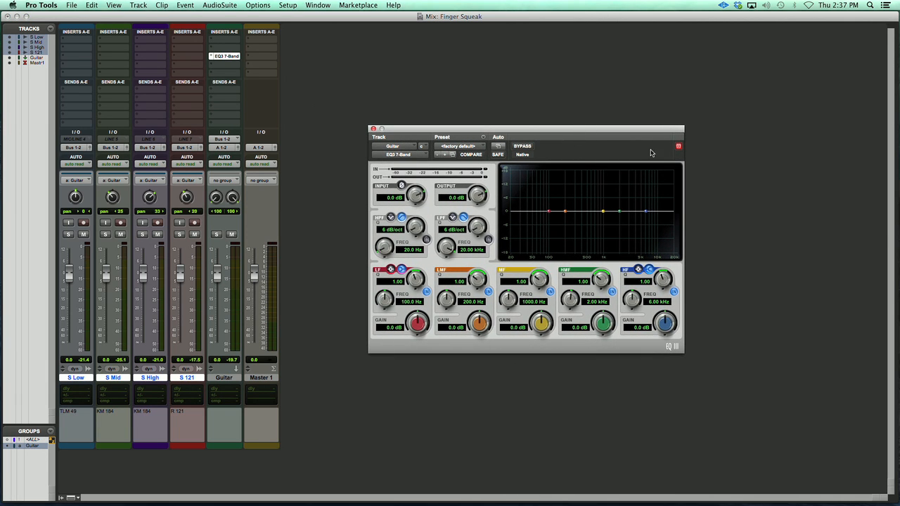
pyautogui.moveTo(626, 133); pyautogui.dragTo(628, 131)
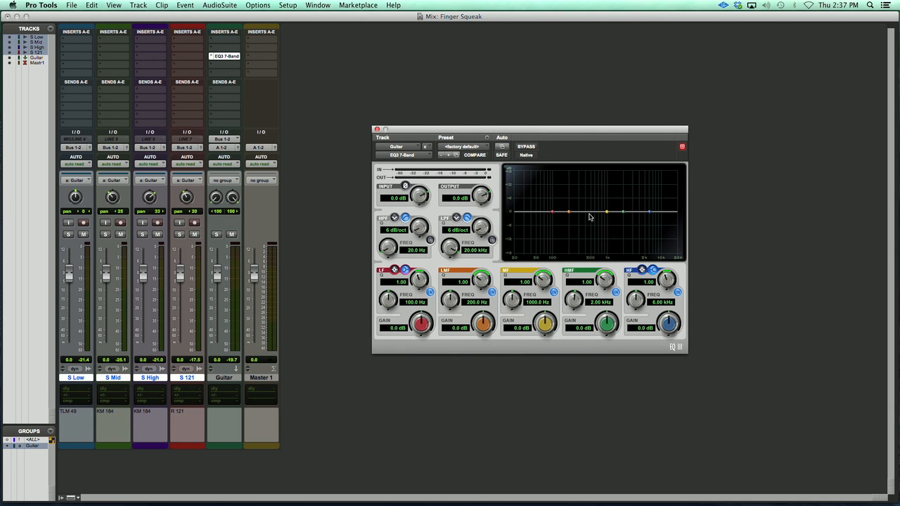
# - Switch to the Edit window and play through the squeak passage
pyautogui.press('super+equal')
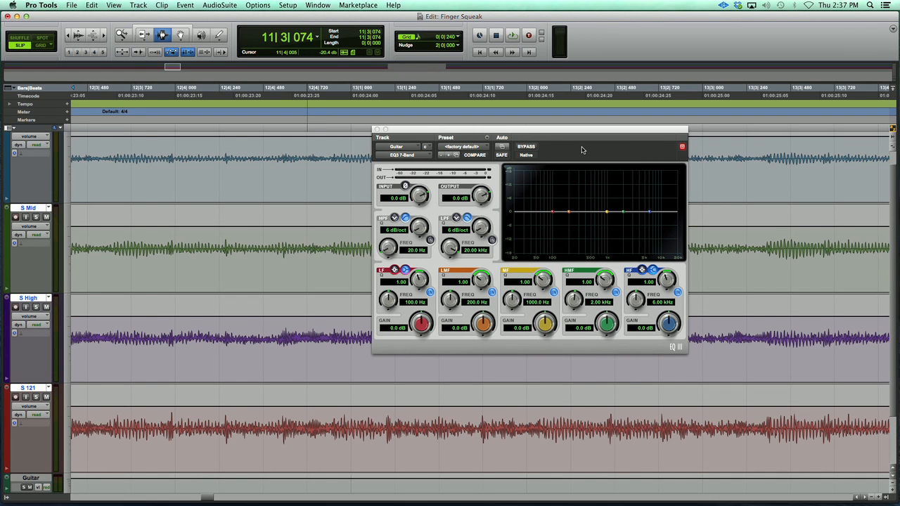
pyautogui.press('space')
pyautogui.press('space')
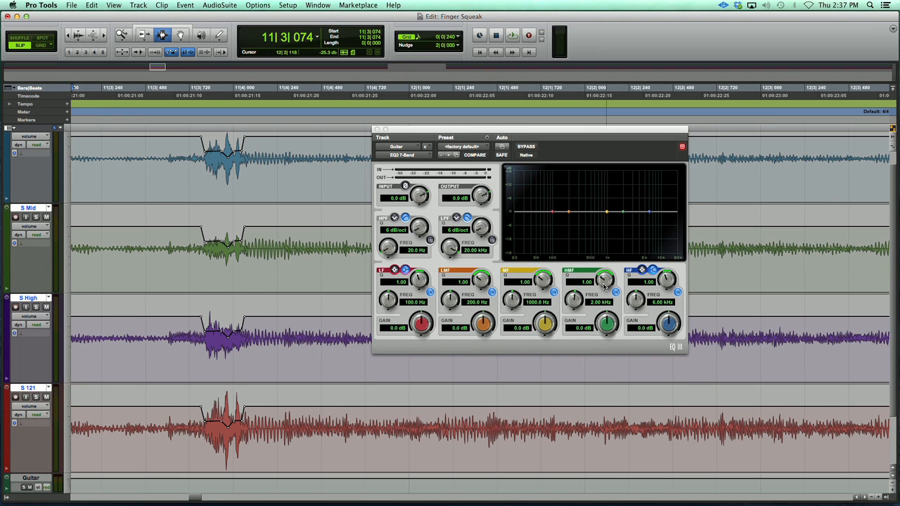
# - Narrow the EQ's high-mid band to a Q of 10 and boost its gain to 16.7 dB
pyautogui.click(601, 324)
pyautogui.moveTo(602, 324); pyautogui.dragTo(637, 154)
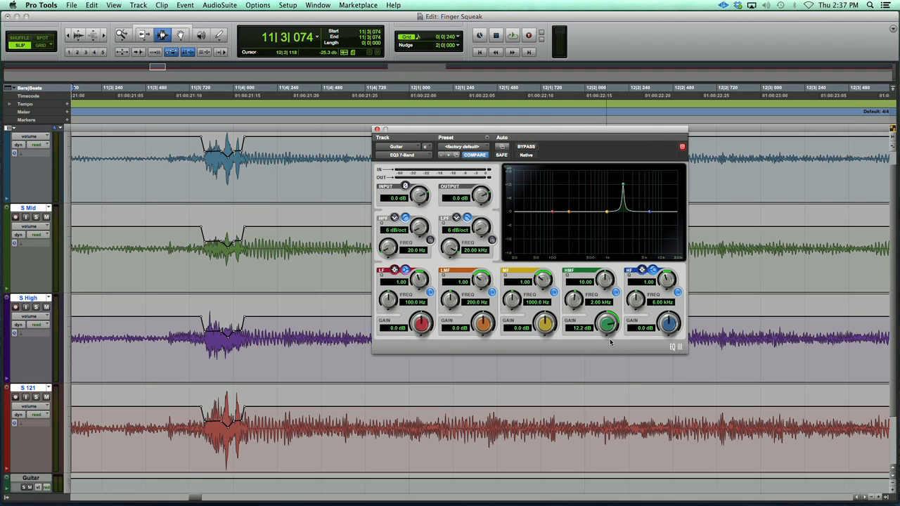
pyautogui.moveTo(605, 325); pyautogui.dragTo(610, 301)
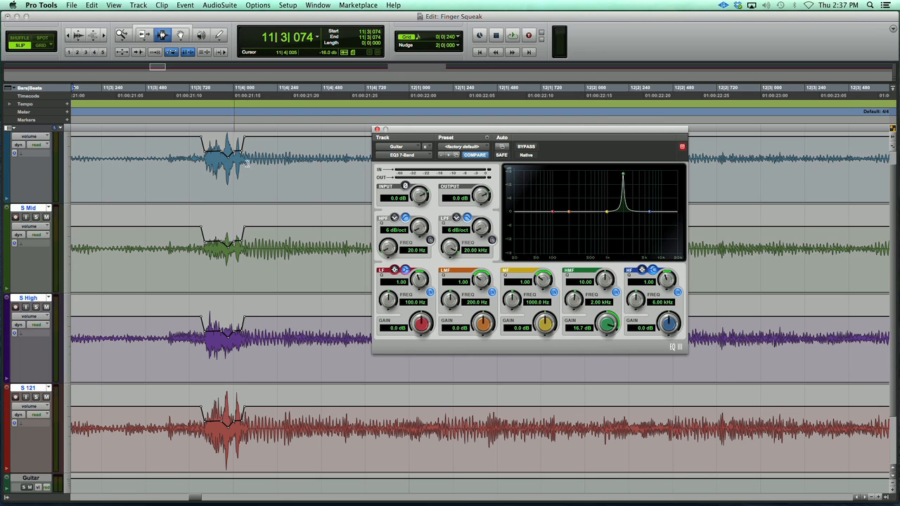
# - Audition from just before the squeak while raising the high-mid gain to 17.5 dB and moving its frequency to 3.39 kHz
pyautogui.click(122, 138)
pyautogui.press('space')
pyautogui.press('space')
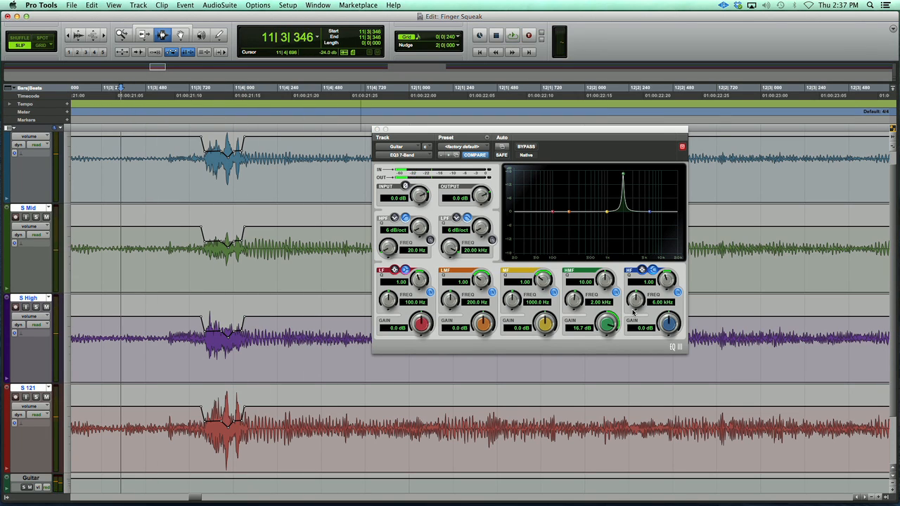
pyautogui.moveTo(607, 324); pyautogui.dragTo(575, 279)
pyautogui.press('space')
pyautogui.press('space')
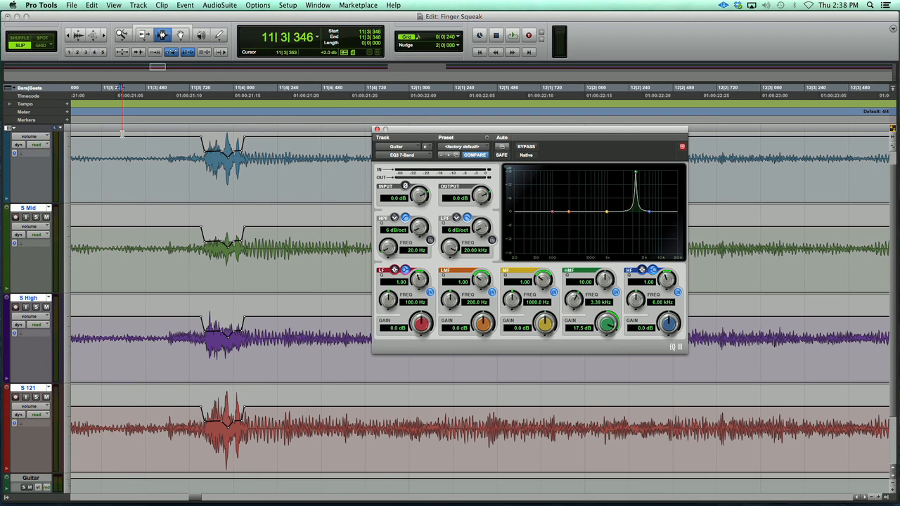
# - Select and play the passage around the squeak while tuning the high-mid band to 3.67 kHz with a -18 dB cut
pyautogui.moveTo(118, 130); pyautogui.dragTo(299, 136)
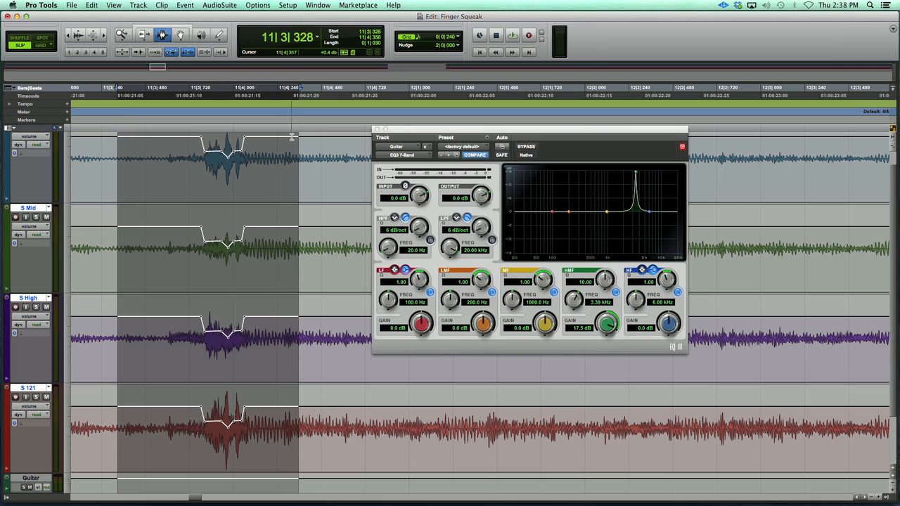
pyautogui.click(513, 34)
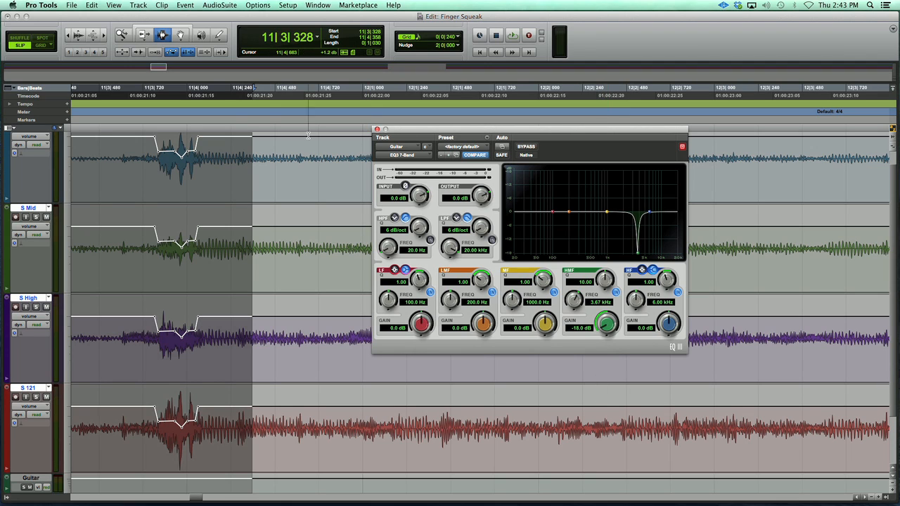
# - Play from just before the squeak to hear it with the narrow high-mid cut applied
pyautogui.click(81, 159)
pyautogui.press('space')
pyautogui.press('space')
pyautogui.press('space')
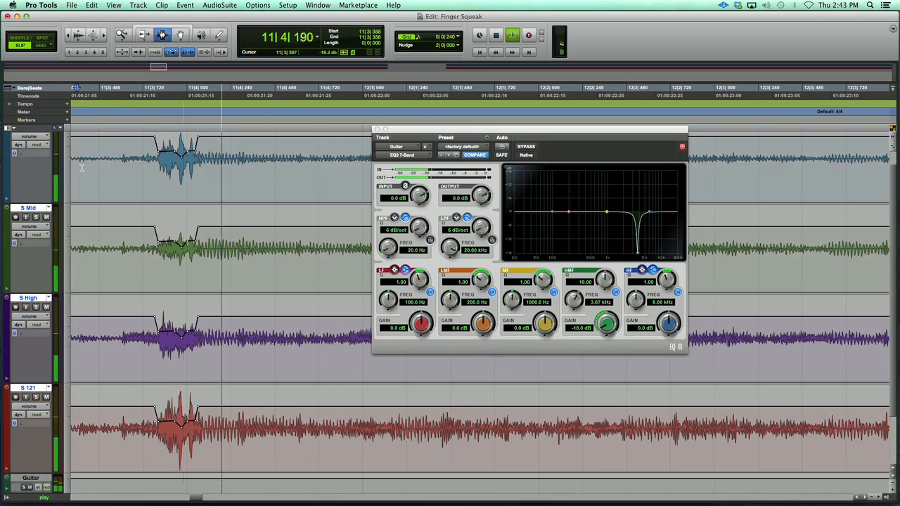
pyautogui.press('space')
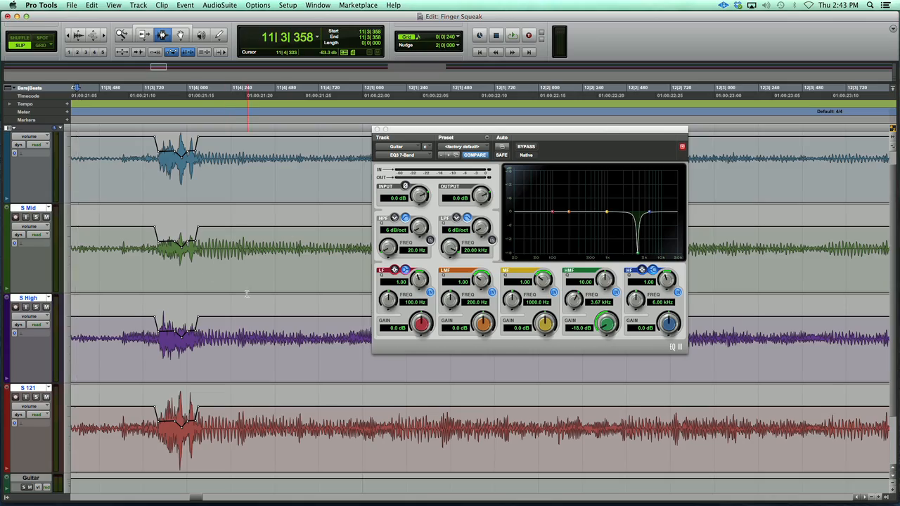
# - Set the Guitar aux track's height to large
pyautogui.scroll(-2, 237, 313)
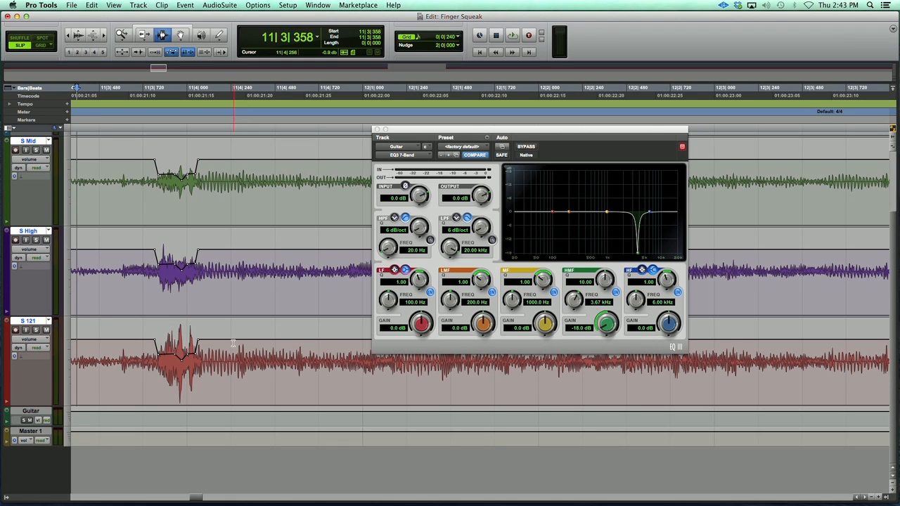
pyautogui.click(68, 420)
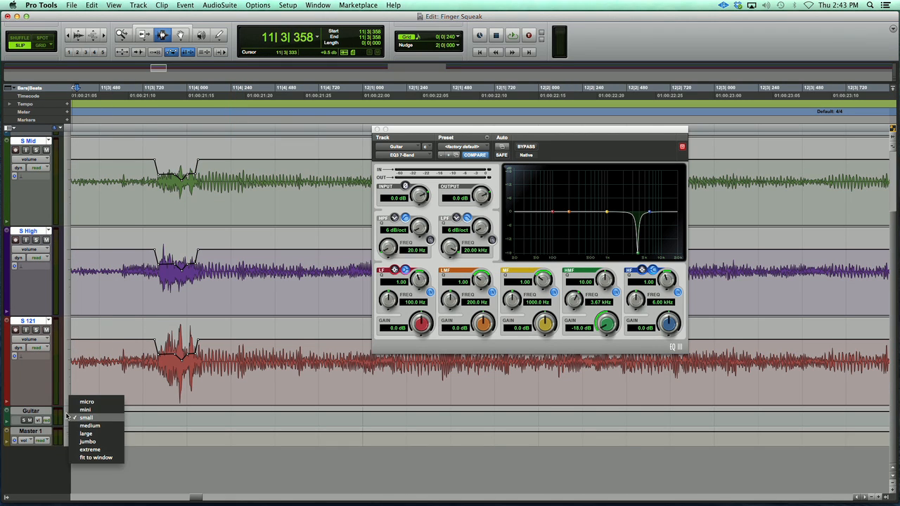
pyautogui.click(98, 434)
pyautogui.scroll(-2, 309, 422)
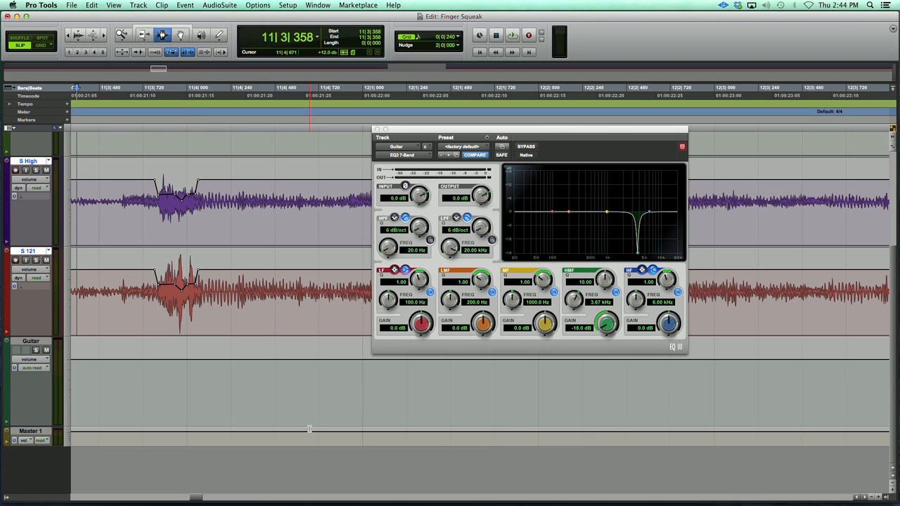
# - Enable plug-in automation for the EQ3 7-Band's High-Mid Band Gain
pyautogui.click(502, 147)
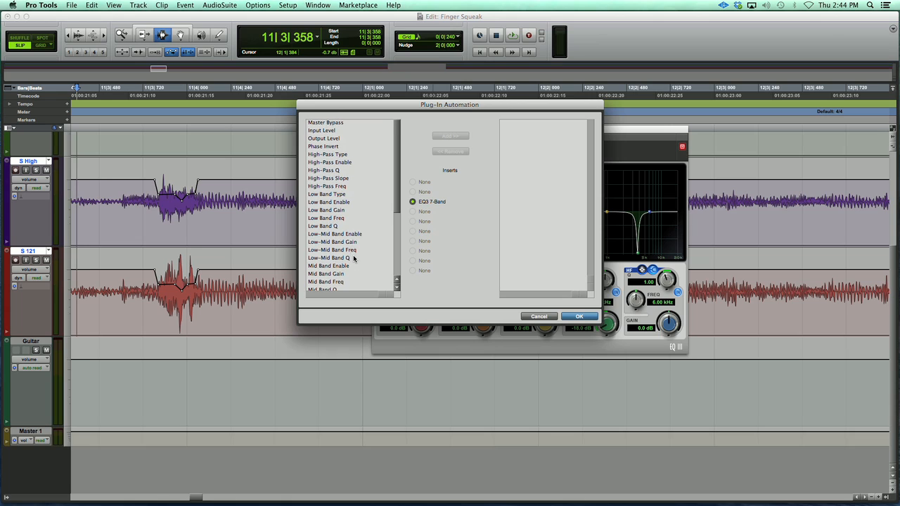
pyautogui.scroll(-3, 356, 257)
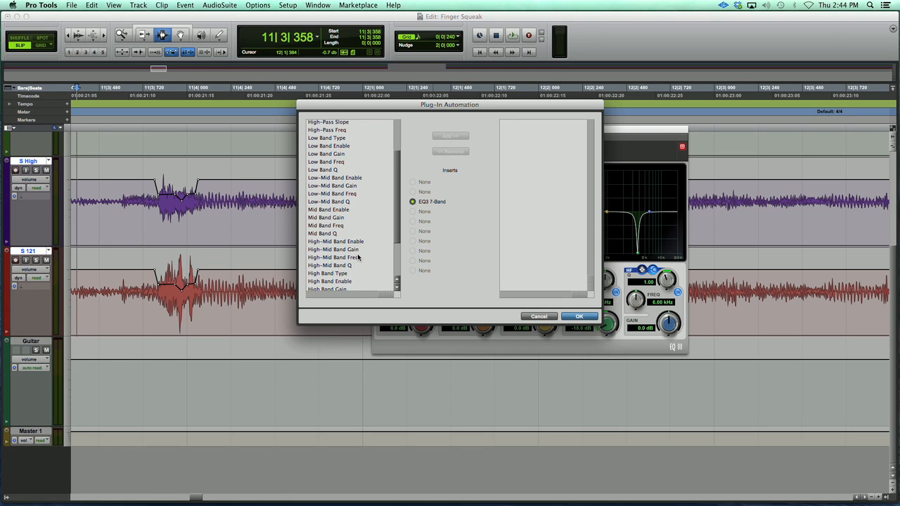
pyautogui.click(348, 250)
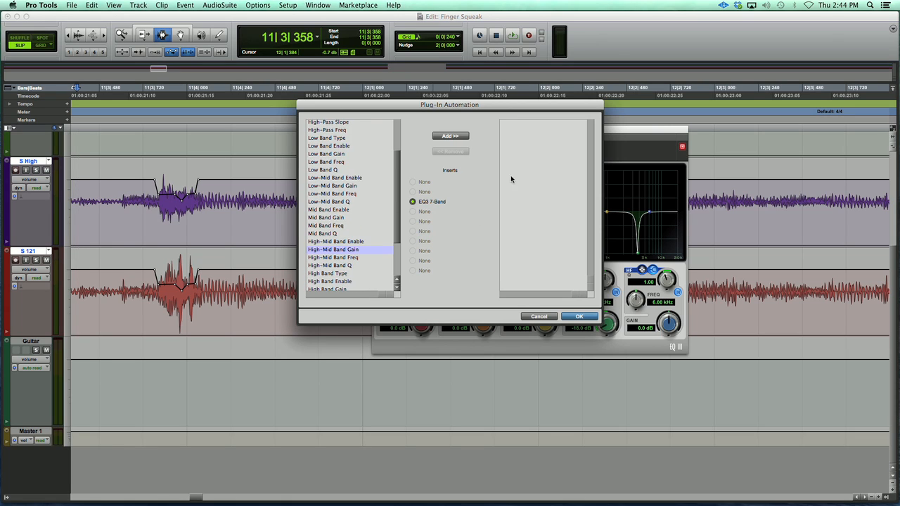
pyautogui.click(454, 136)
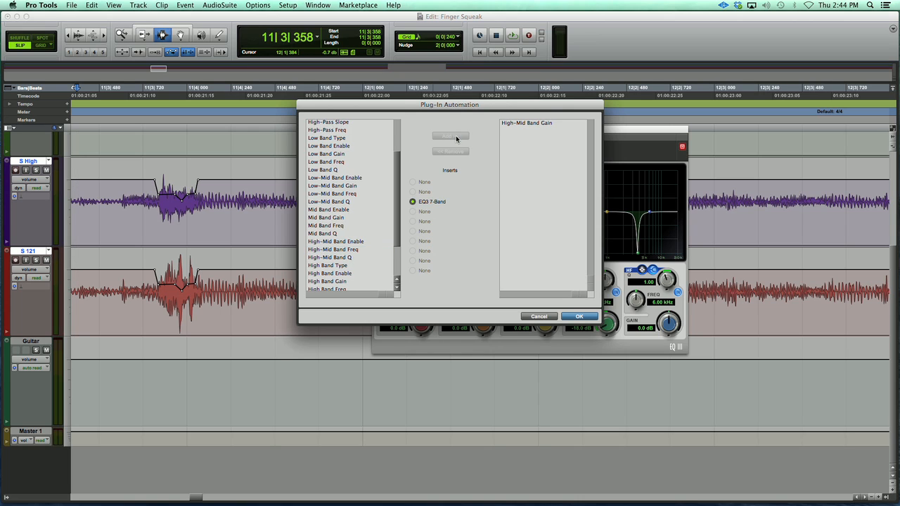
pyautogui.click(579, 316)
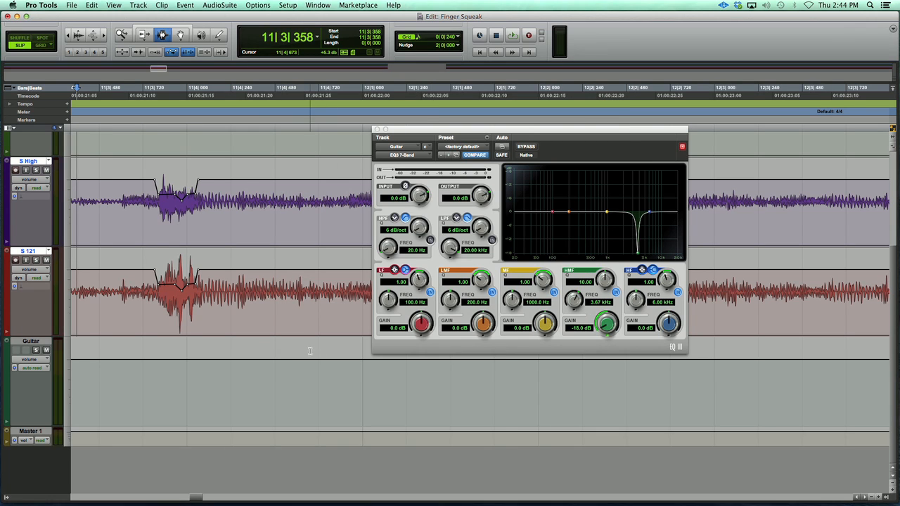
# - Display the Guitar track's High-Mid Band Gain automation and return the high-mid gain to 0 dB
pyautogui.click(48, 359)
pyautogui.moveTo(90, 405)
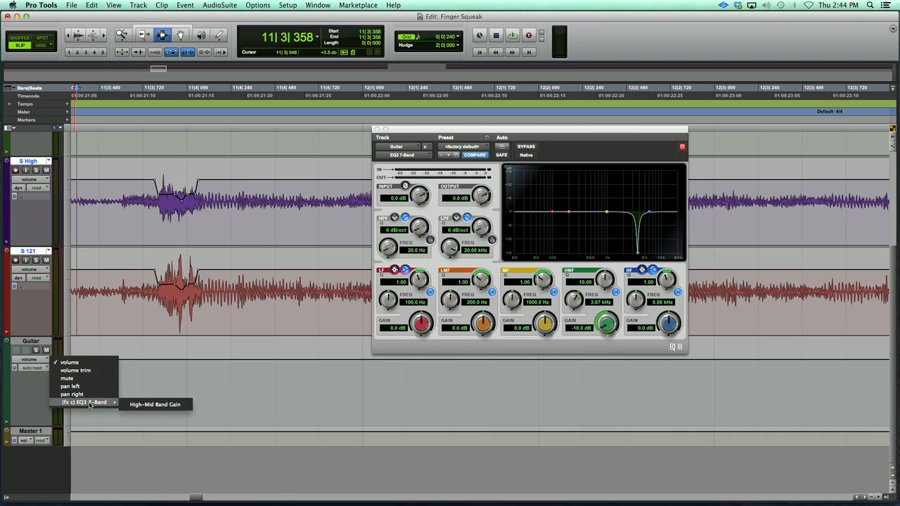
pyautogui.click(151, 404)
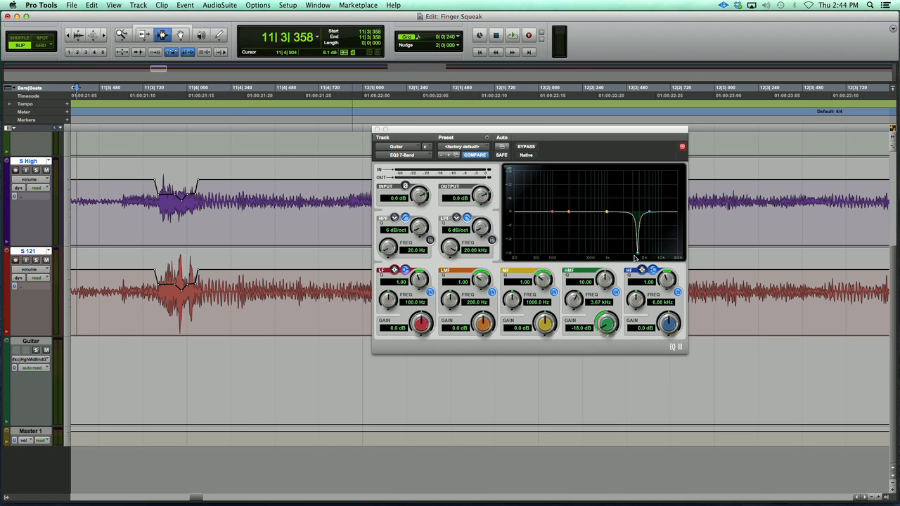
pyautogui.click(180, 35)
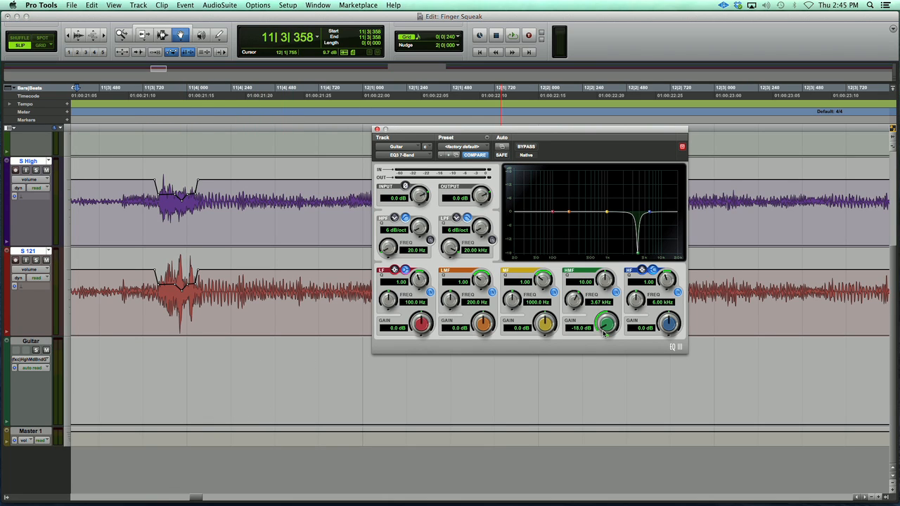
pyautogui.moveTo(609, 325); pyautogui.dragTo(621, 221)
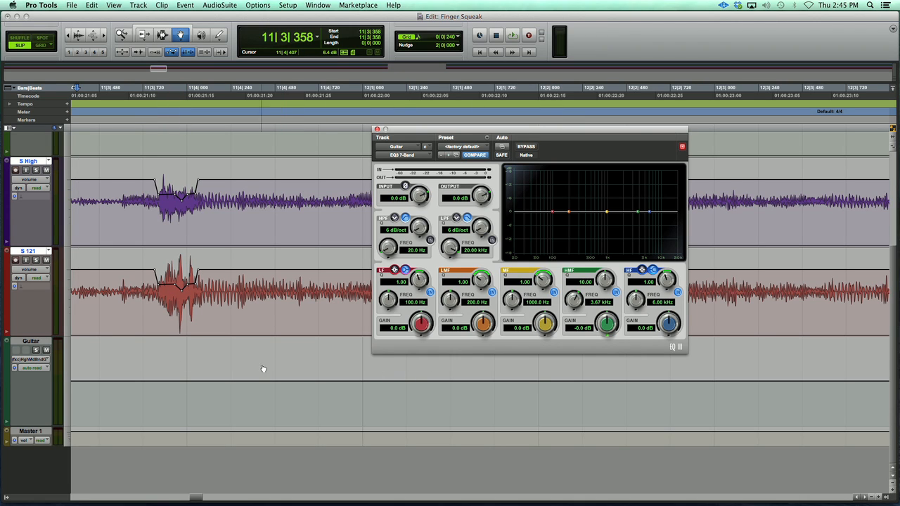
# - Add breakpoints to the Guitar track's High-Mid Band Gain line around the squeak and pull the inner section down into a dip
pyautogui.click(156, 381)
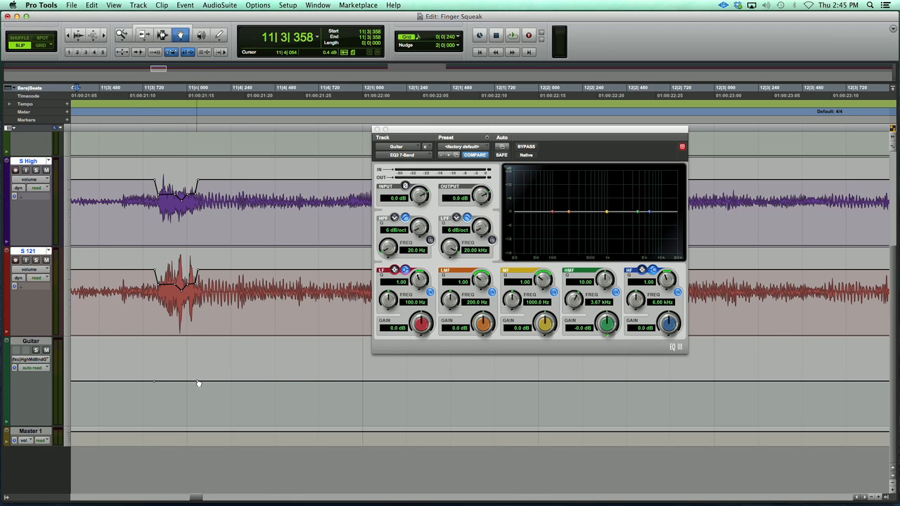
pyautogui.click(197, 381)
pyautogui.moveTo(161, 381); pyautogui.dragTo(159, 417)
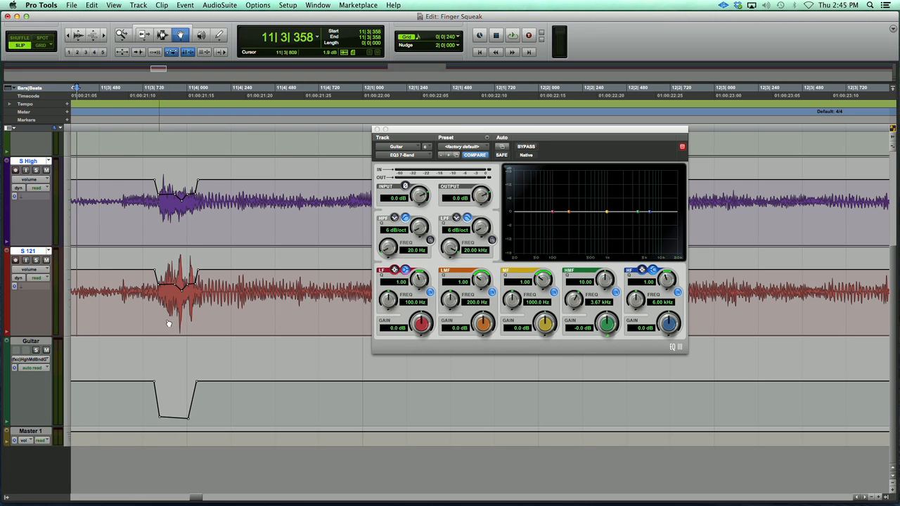
# - Play the squeak passage to hear the automated high-mid cut on the Guitar track
pyautogui.press('space')
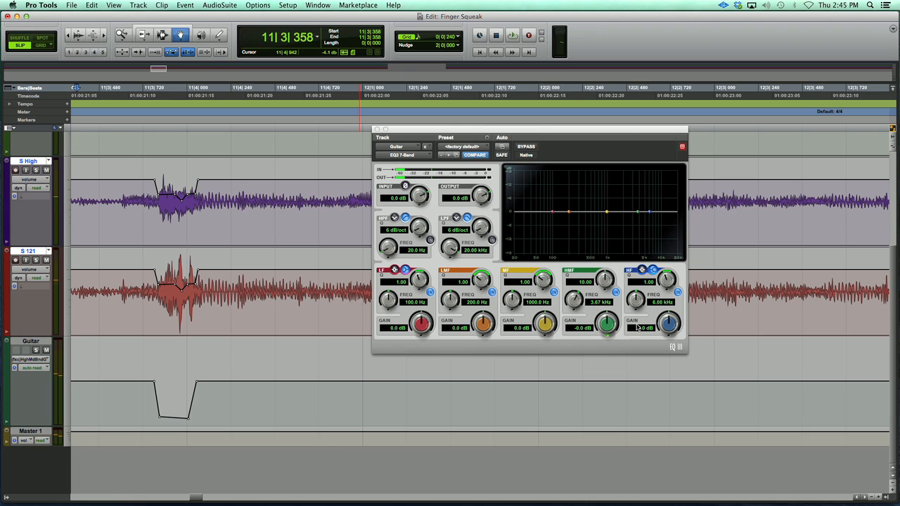
pyautogui.press('space')
pyautogui.press('space')
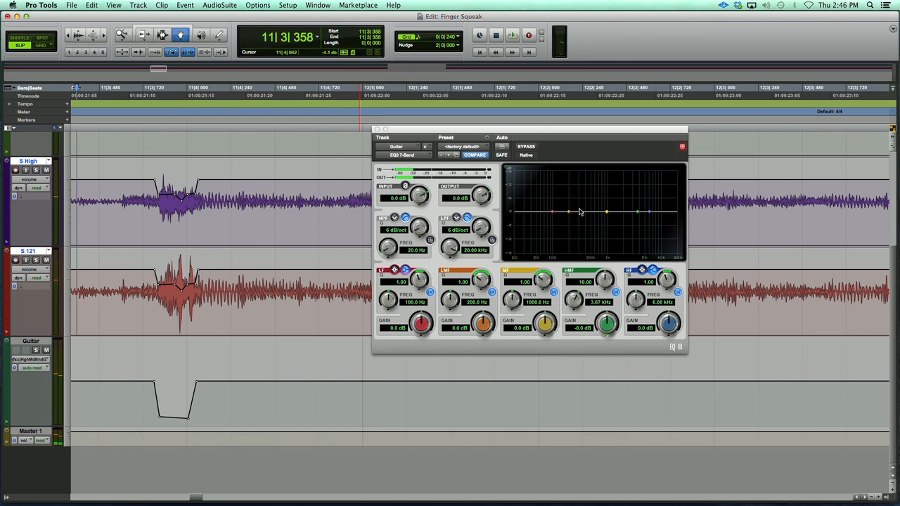